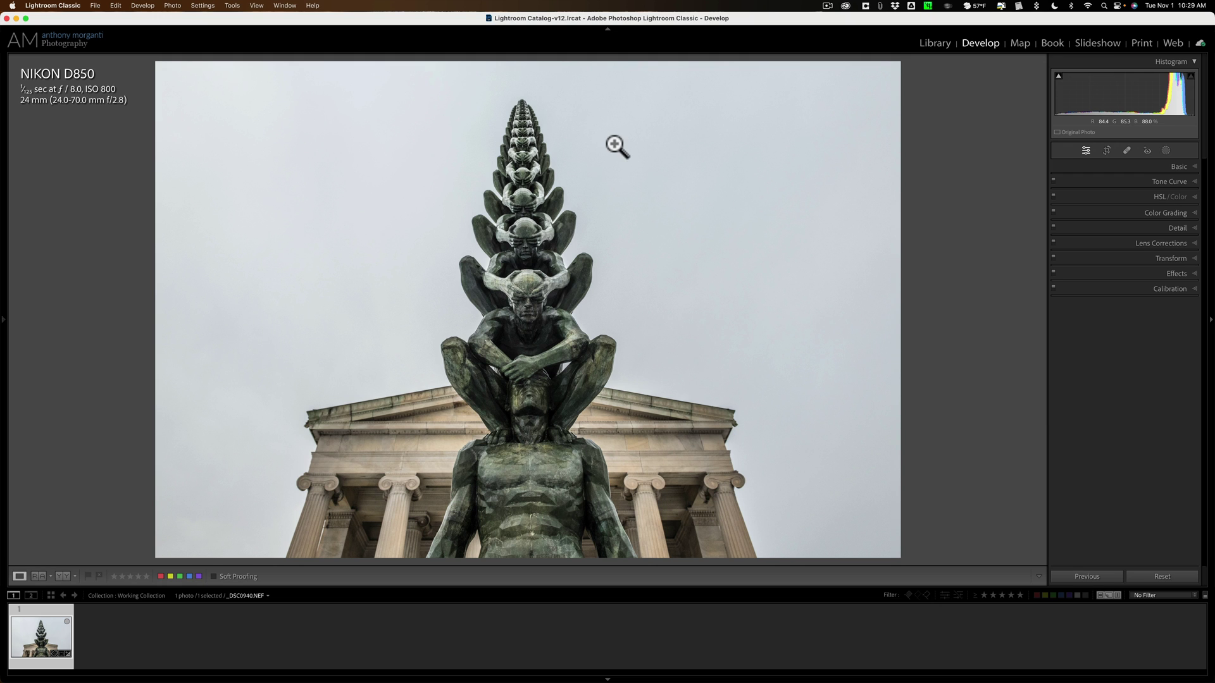
- Bring up the photo's context menu and dismiss it without choosing an action
right_click(573, 93)
mouse_move(616, 210)
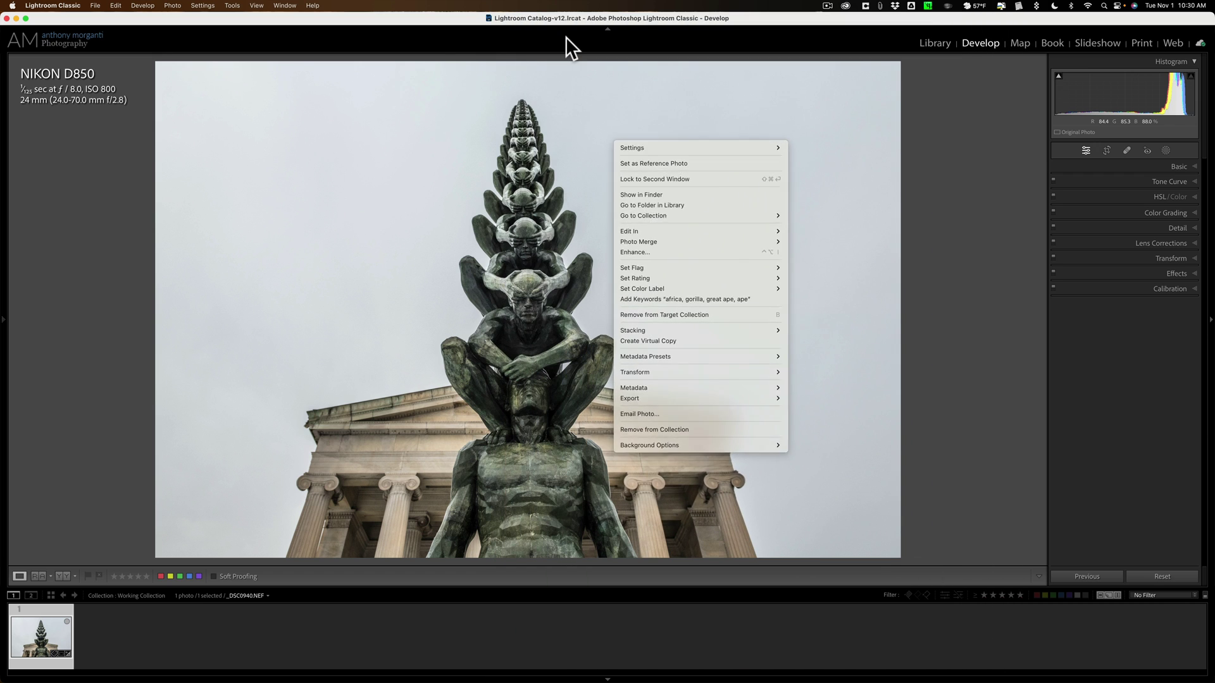
click(566, 37)
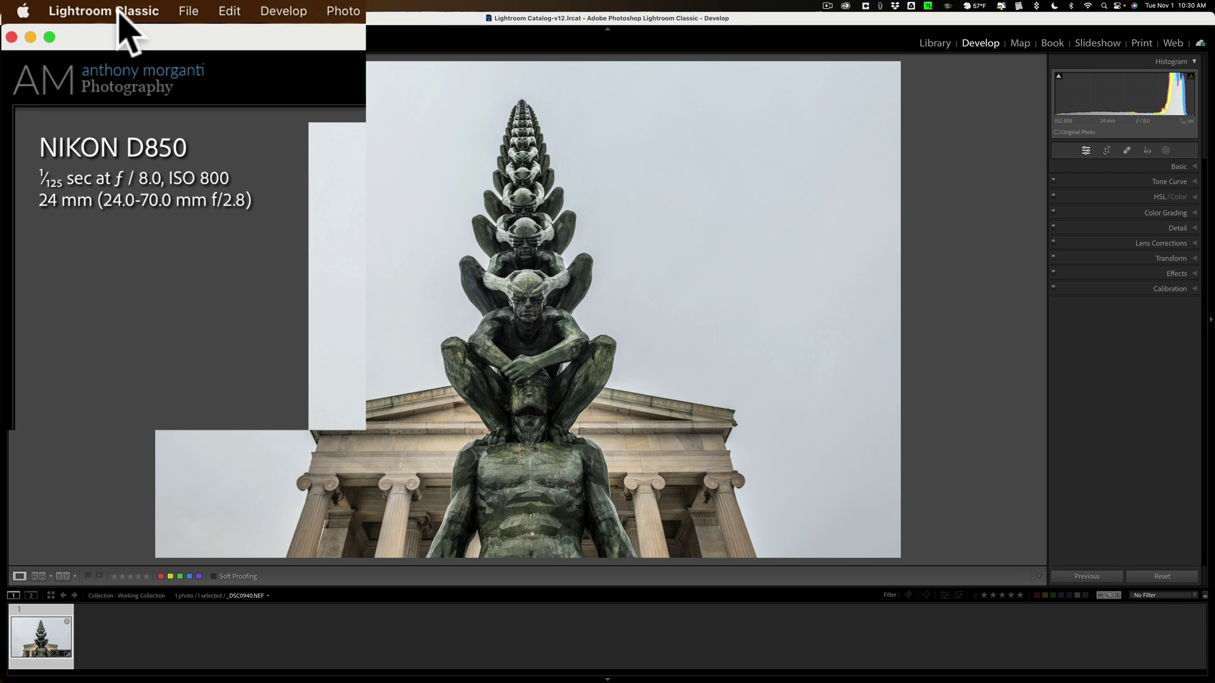
- Open Lightroom Classic Preferences on the External Editing tab, leaving Resolution unchanged
click(119, 11)
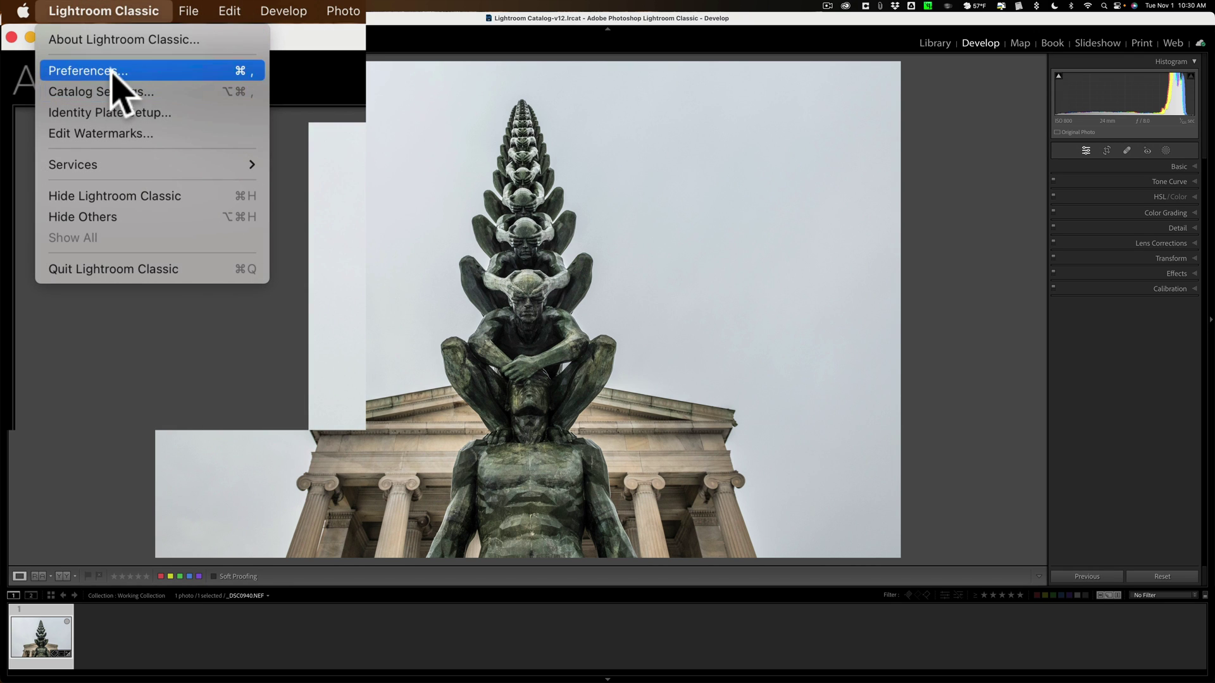
click(113, 73)
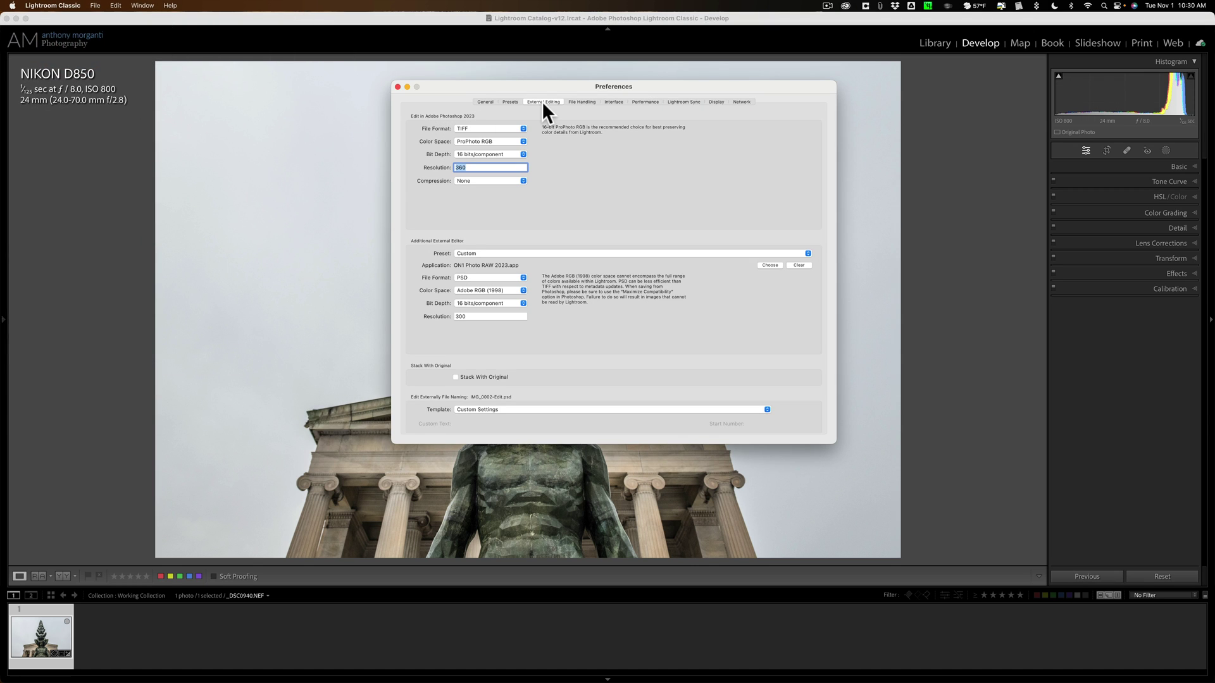
click(541, 100)
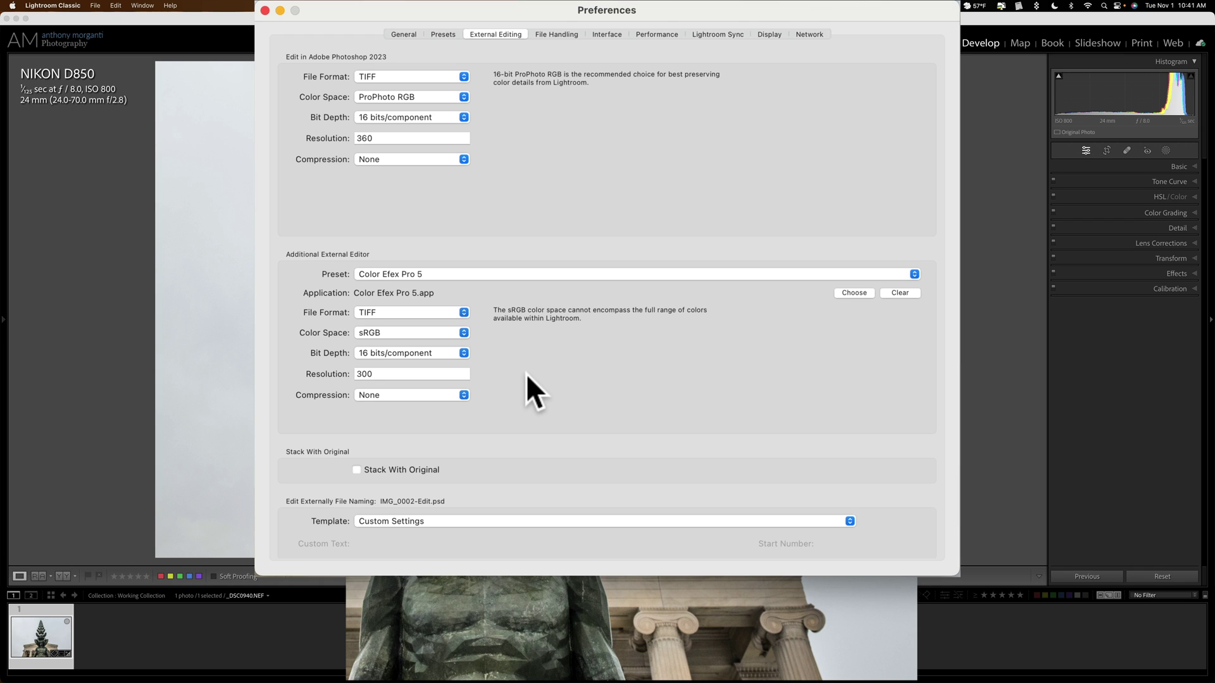
- Open the Preset list under Additional External Editor to view the saved editor presets
click(604, 272)
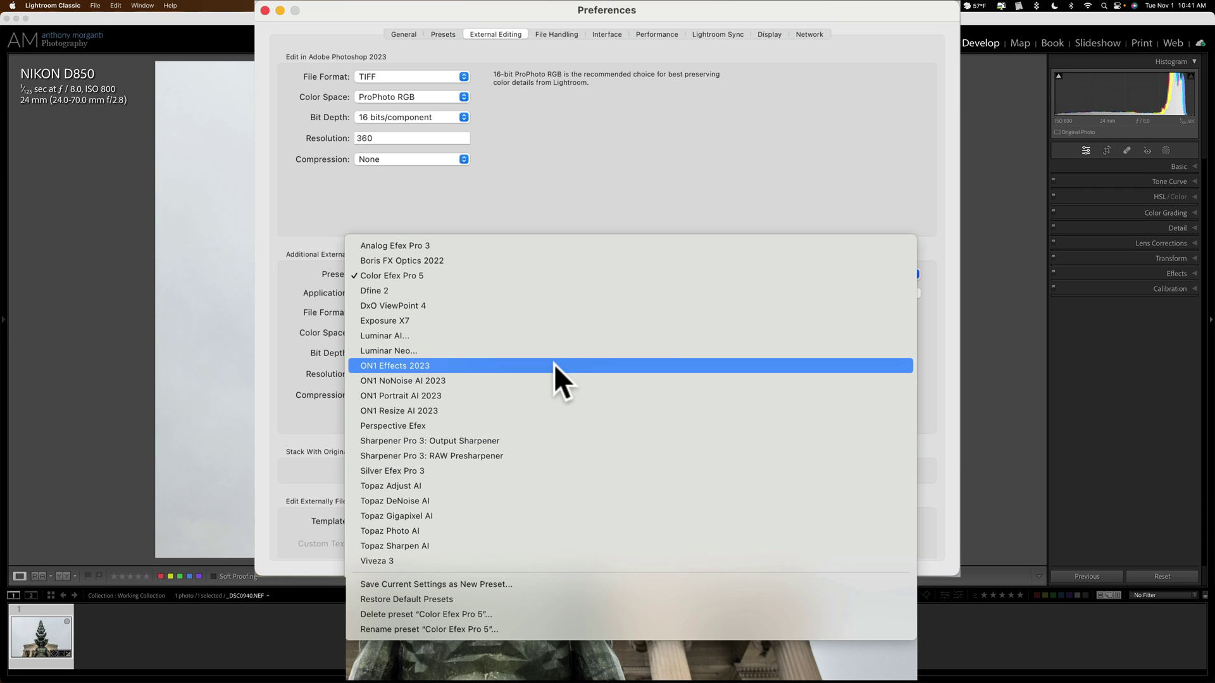
- Try the ON1 Effects, NoNoise AI and Portrait AI 2023 presets, settling on ON1 Resize AI 2023
click(423, 365)
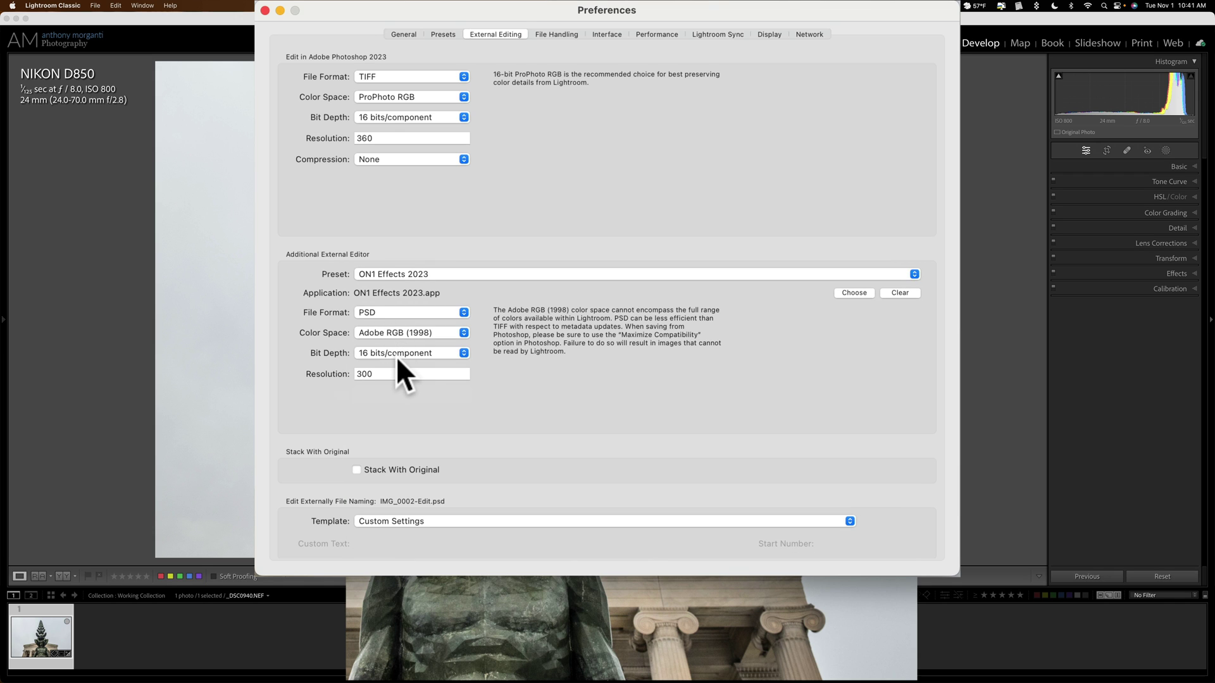
click(435, 271)
click(434, 285)
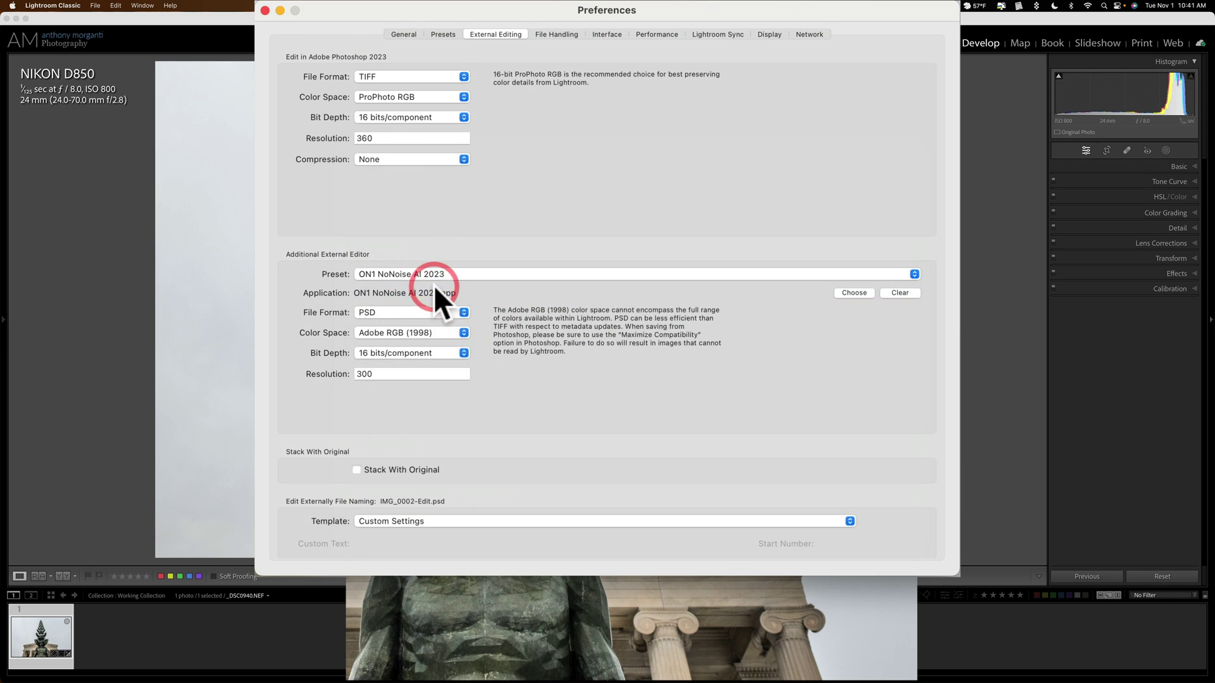
click(423, 275)
click(422, 285)
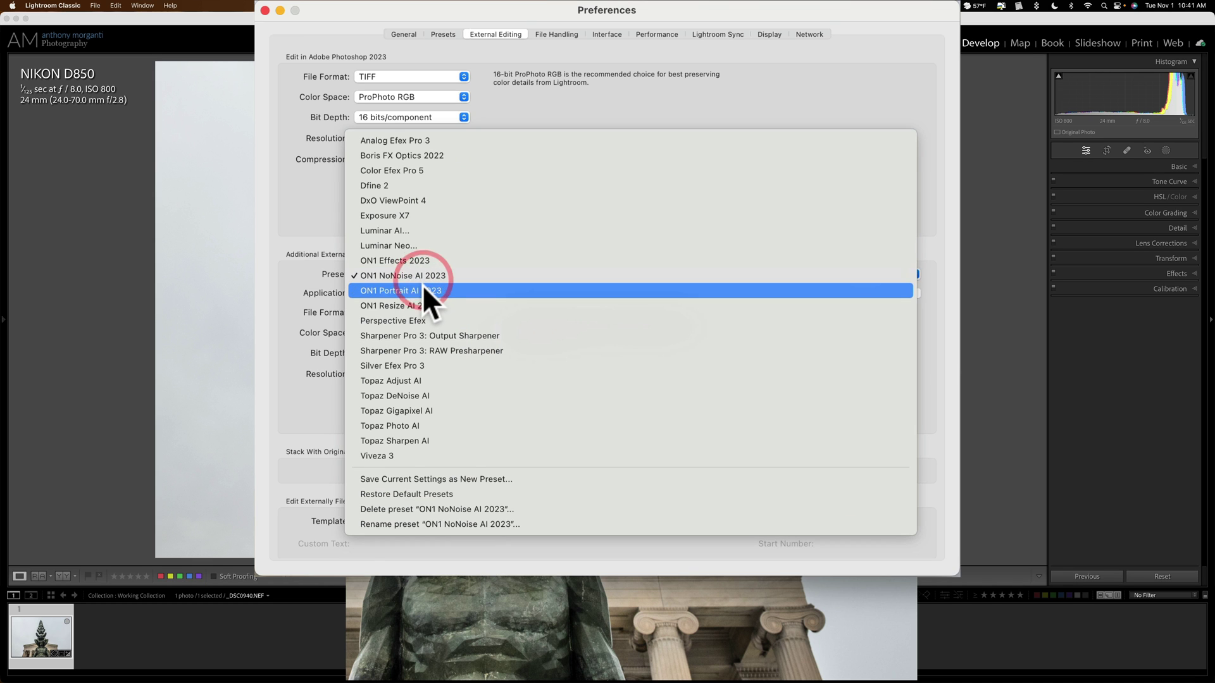
click(420, 274)
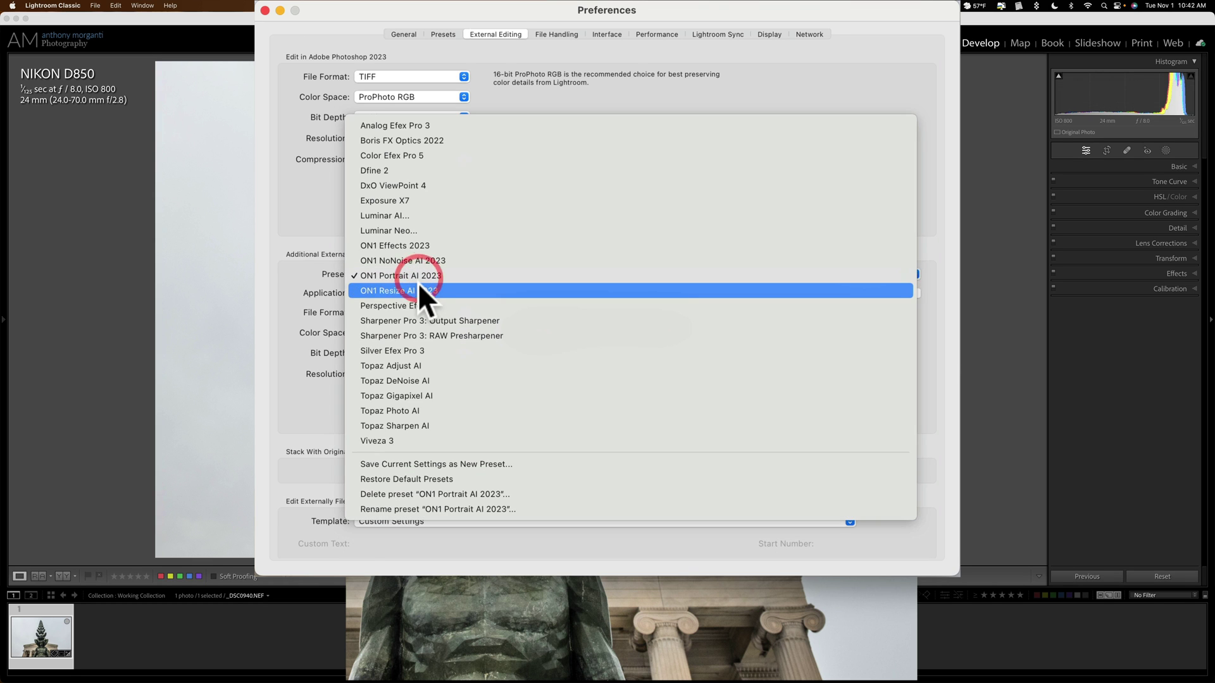
click(418, 284)
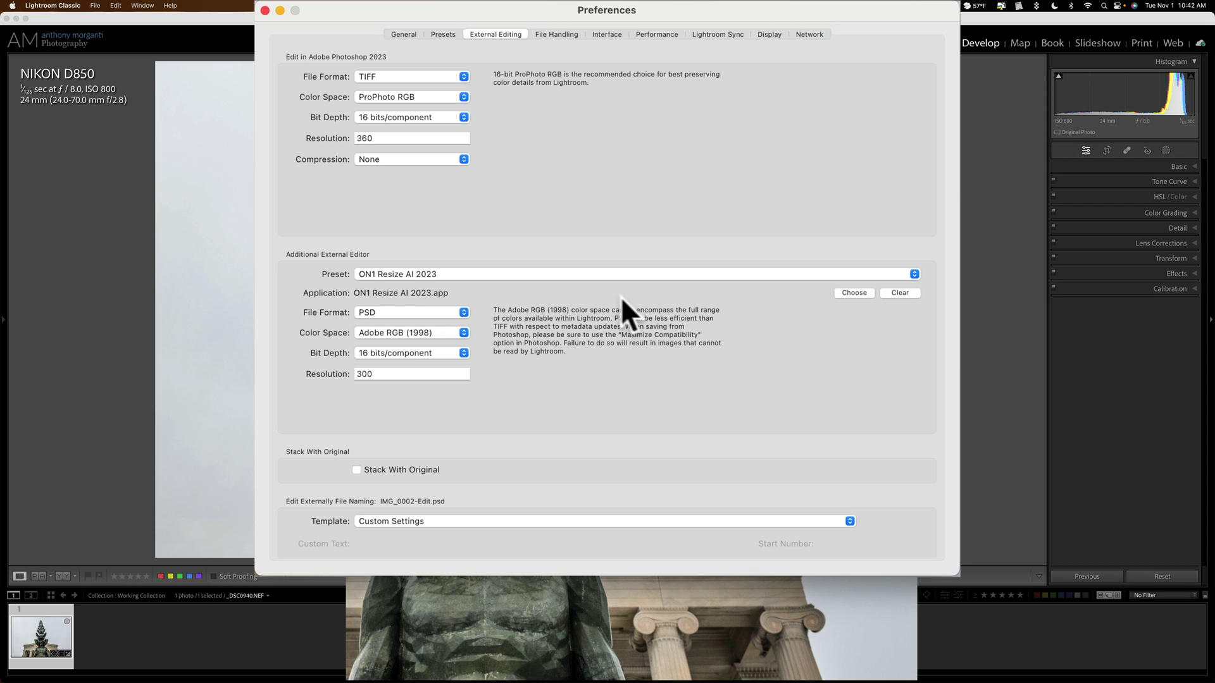
- Clear the preset's application and assign ON1 Photo RAW 2023.app from Applications instead
click(897, 293)
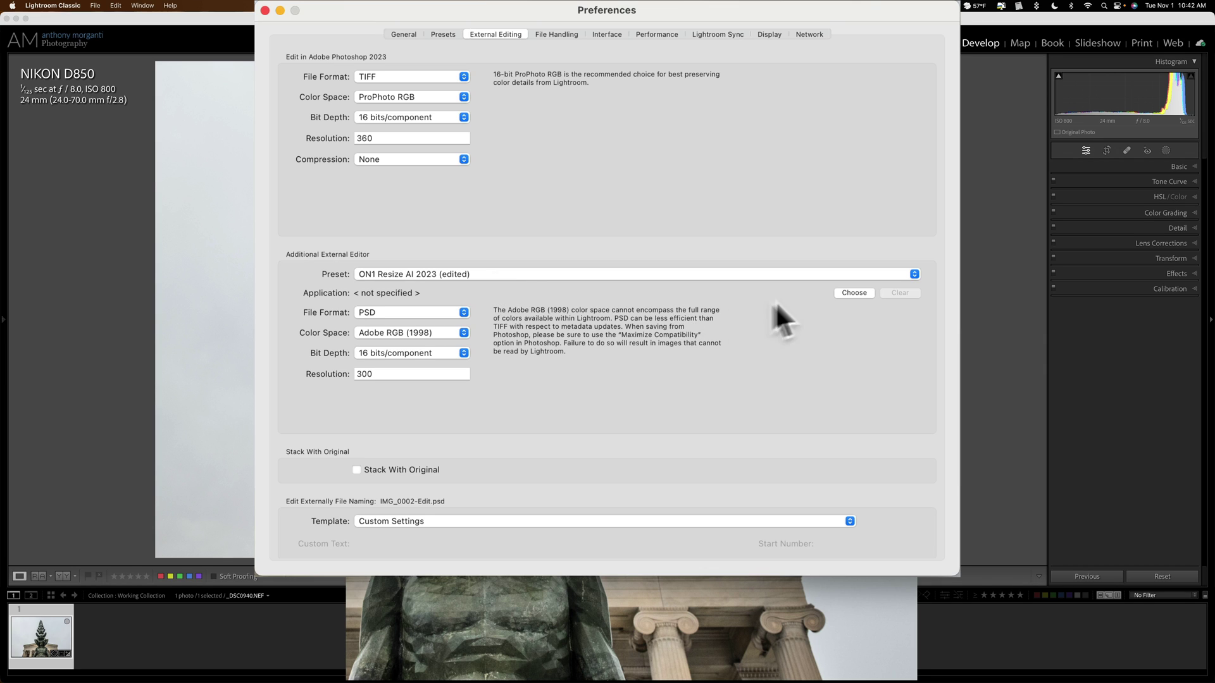
click(852, 294)
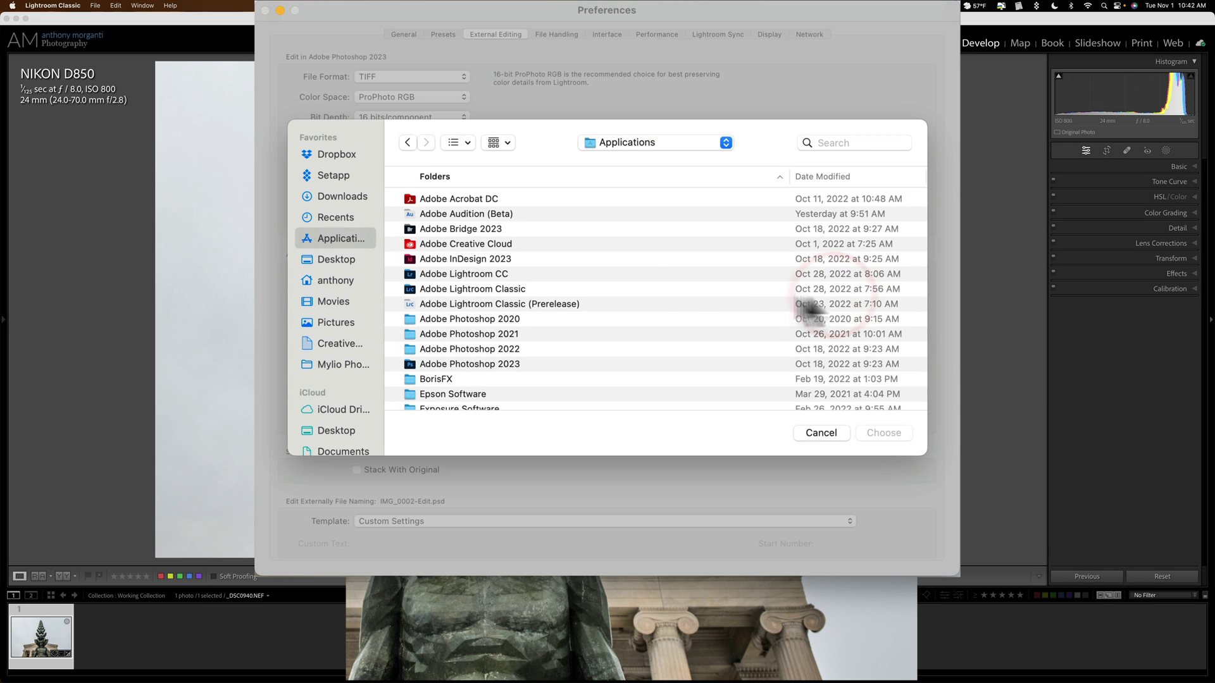
scroll(495, 222, down, 5)
scroll(498, 229, down, 5)
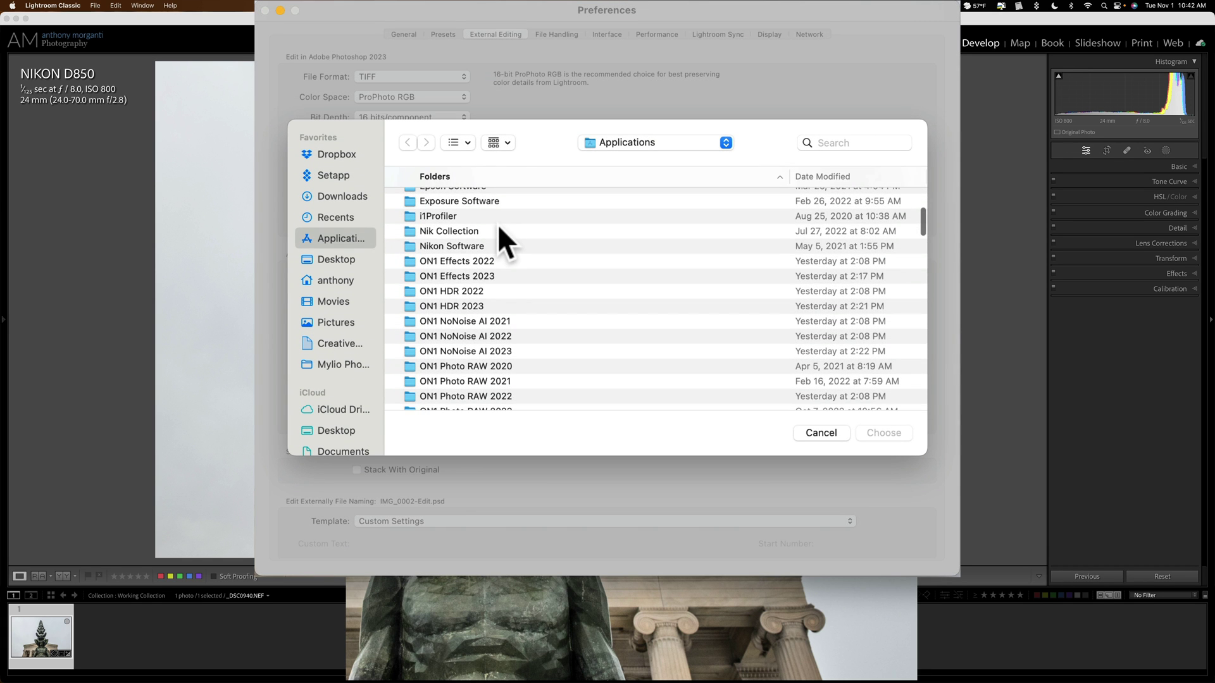
scroll(499, 229, down, 4)
scroll(497, 224, down, 3)
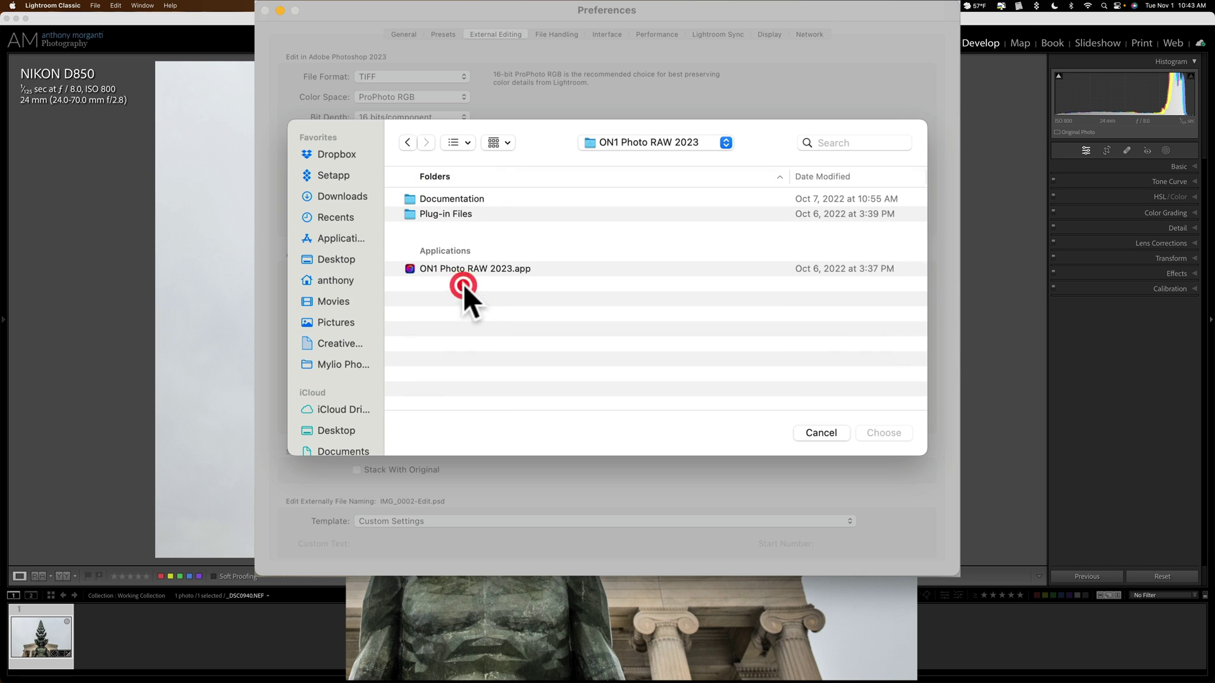
click(516, 268)
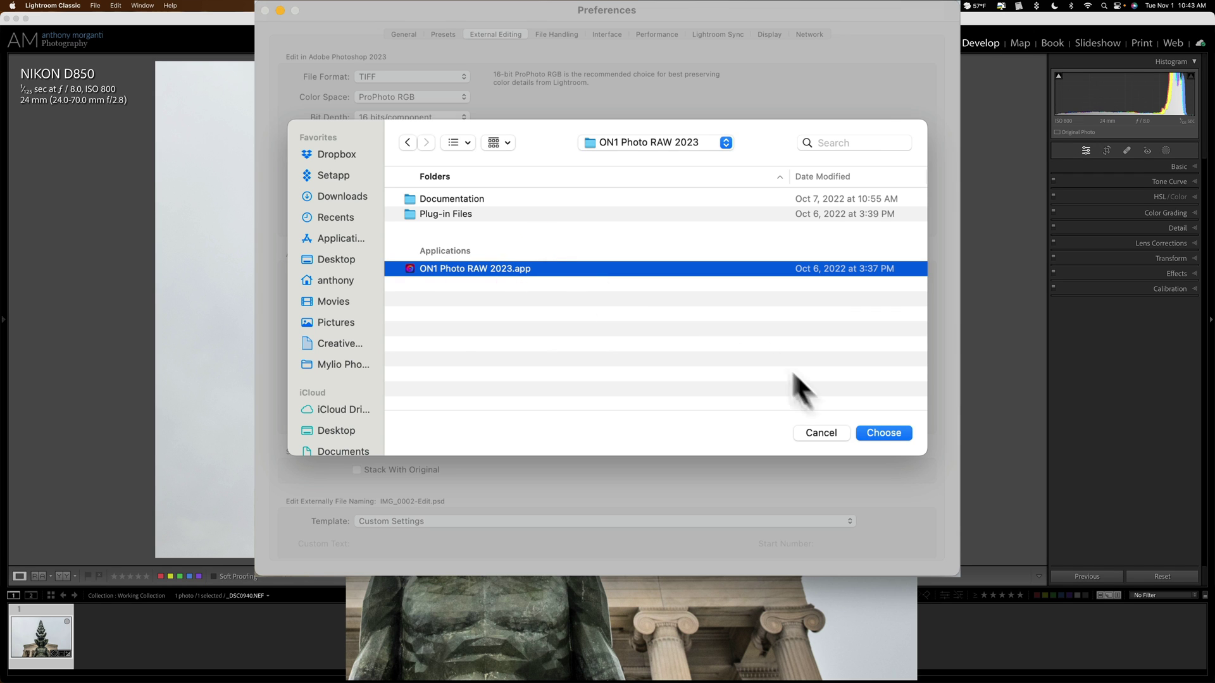
click(880, 430)
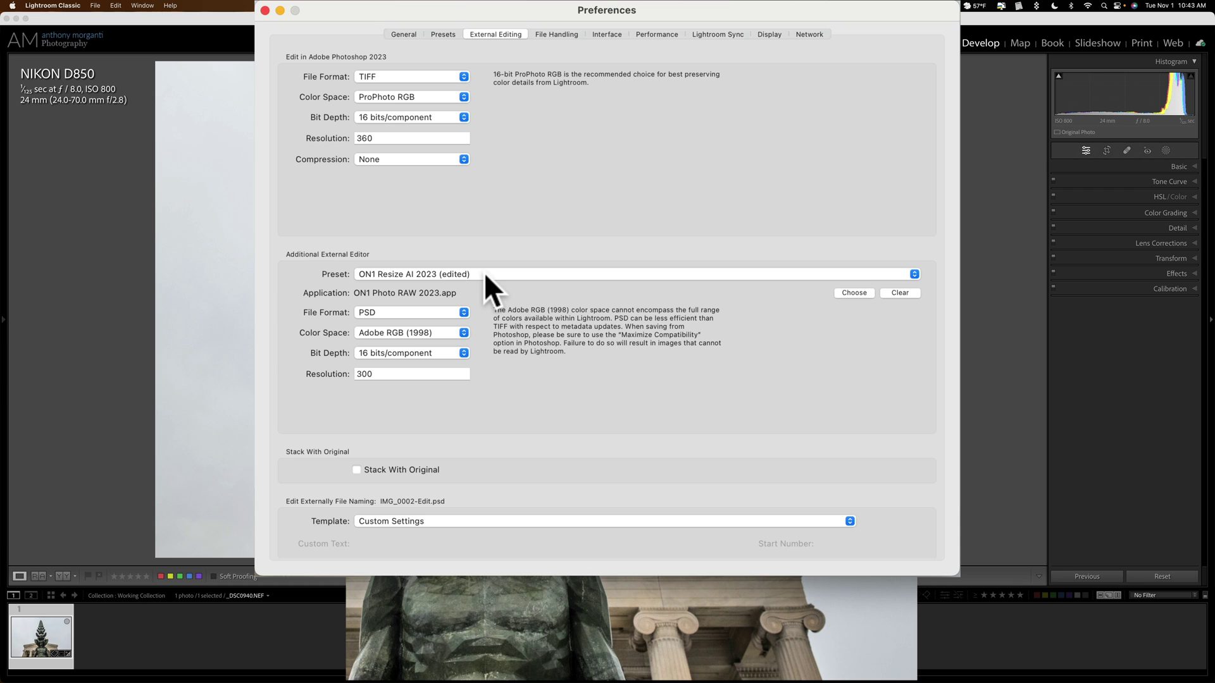
- Save the current editor settings as a new preset named 'ON1 Photo Raw 2023'
click(484, 272)
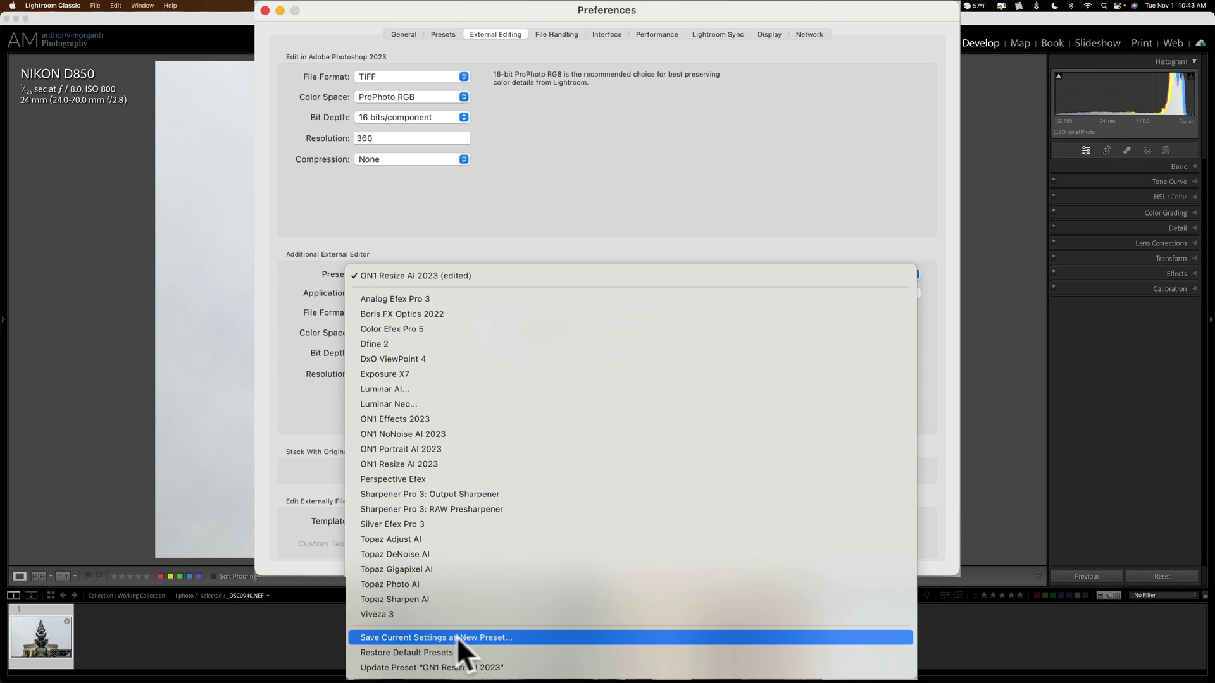
click(524, 634)
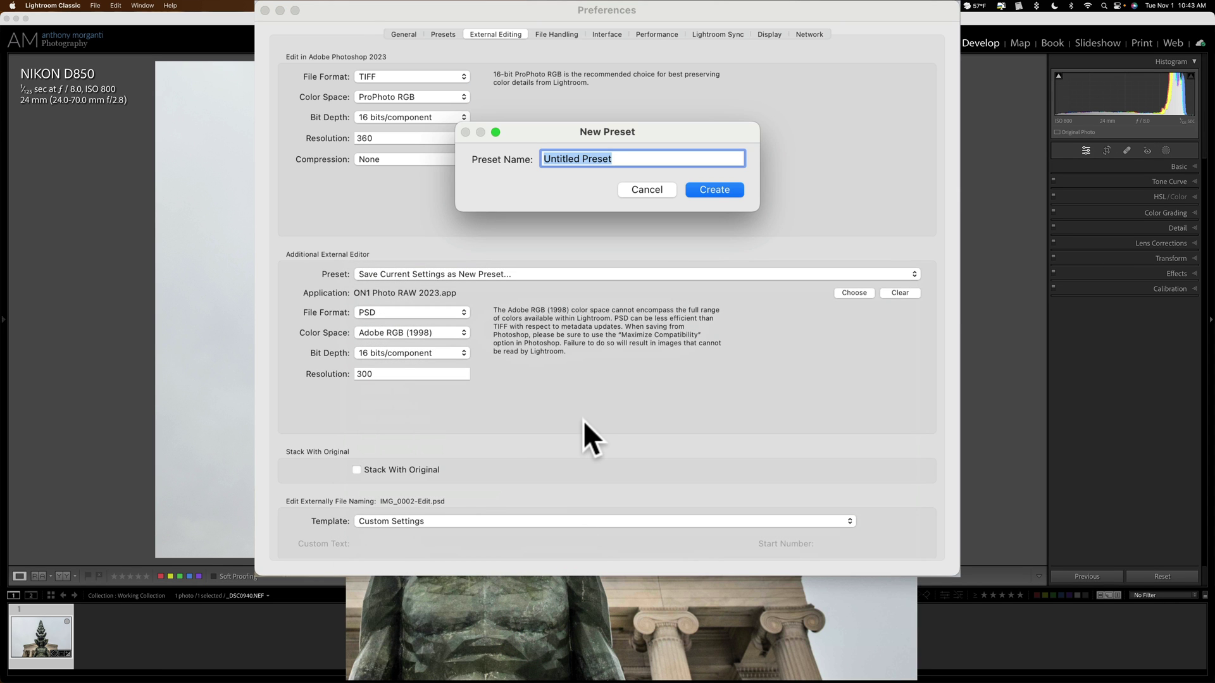
text(P)
key(BackSpace)
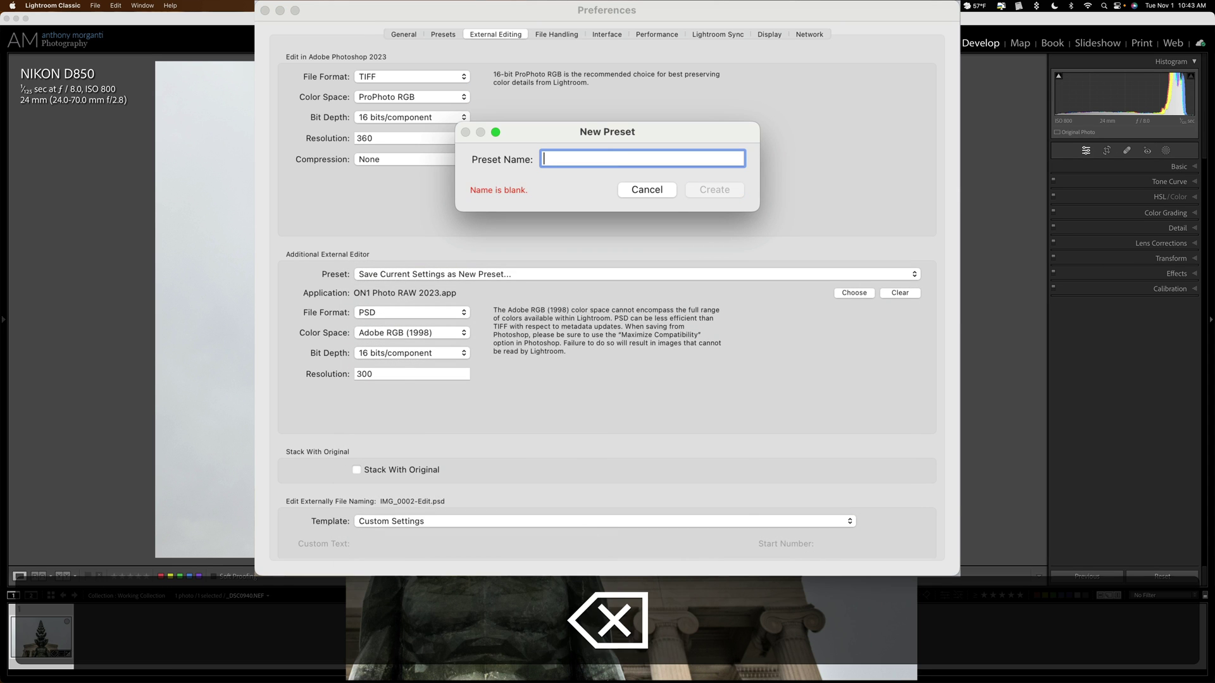
text(ON1 Ph)
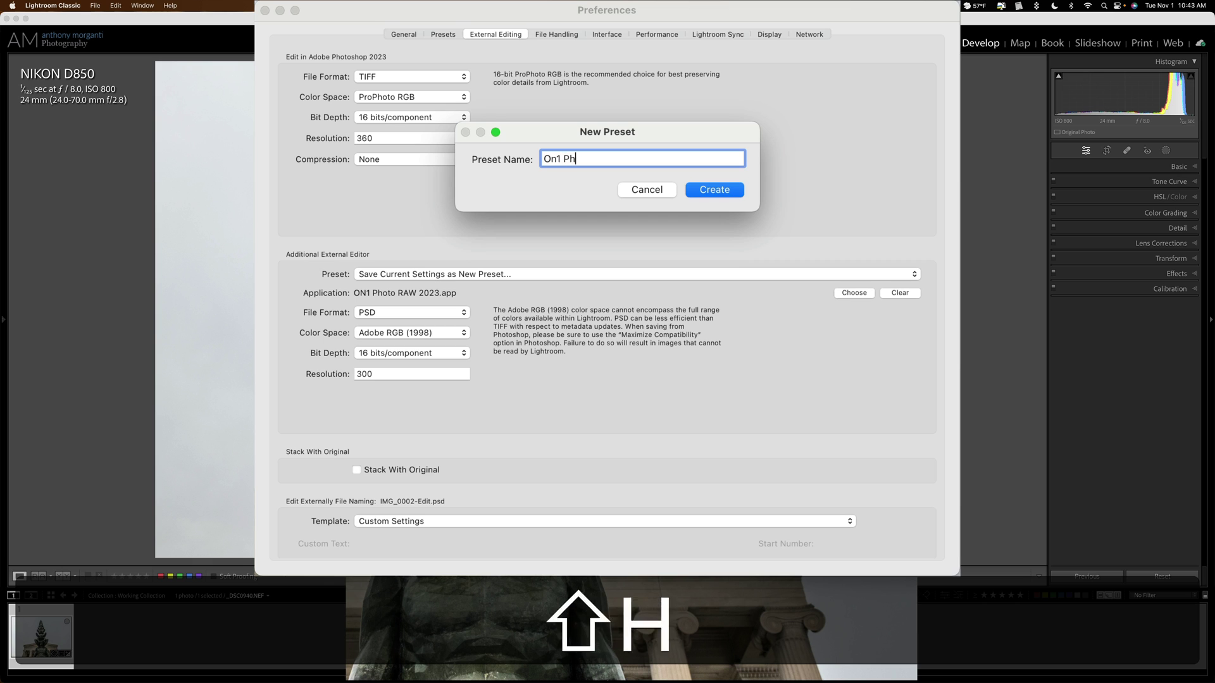
text(oto Raw 2023)
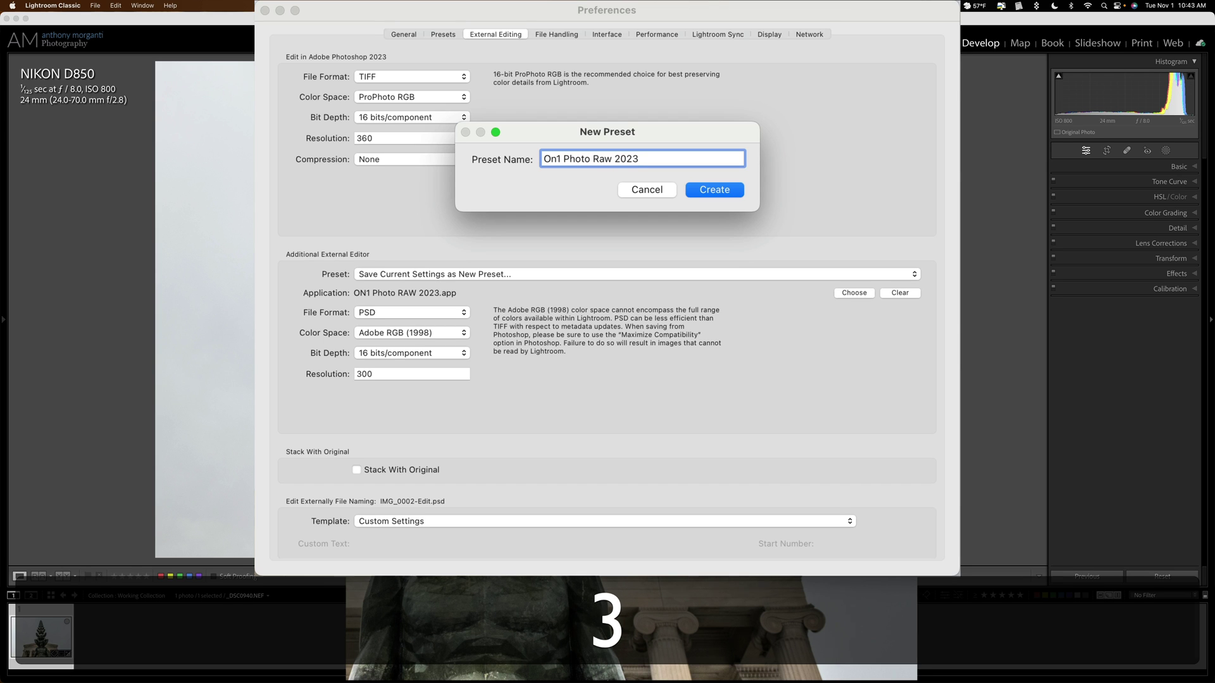
click(715, 190)
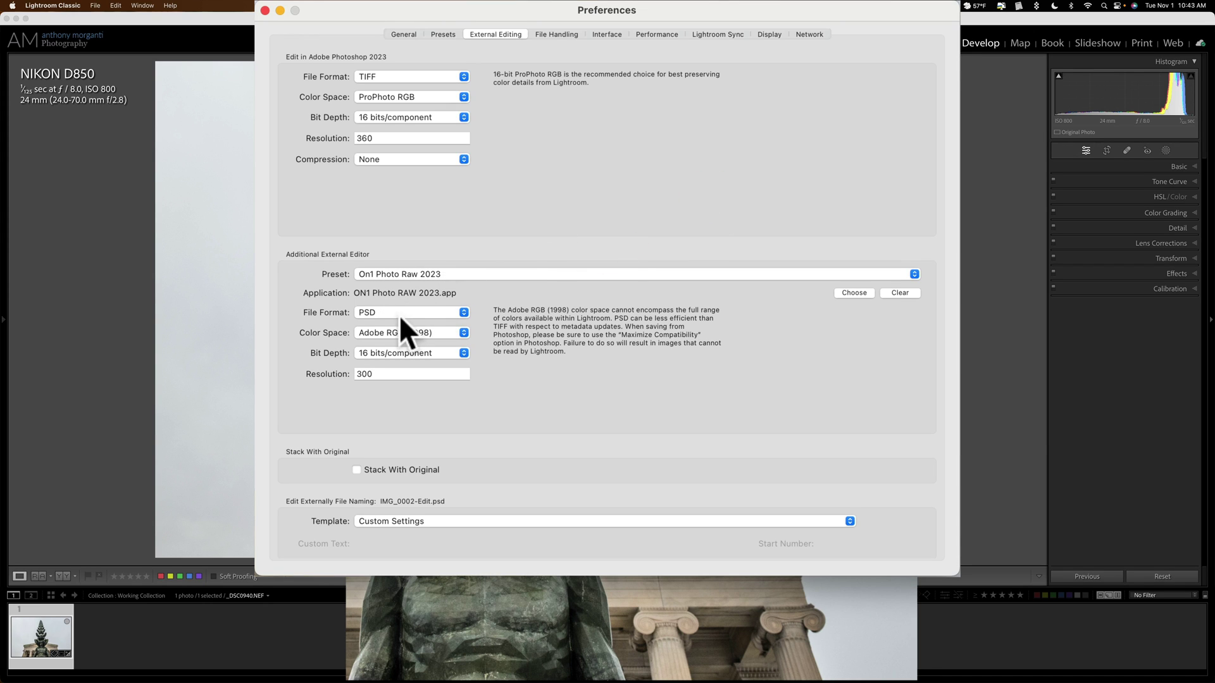
click(457, 271)
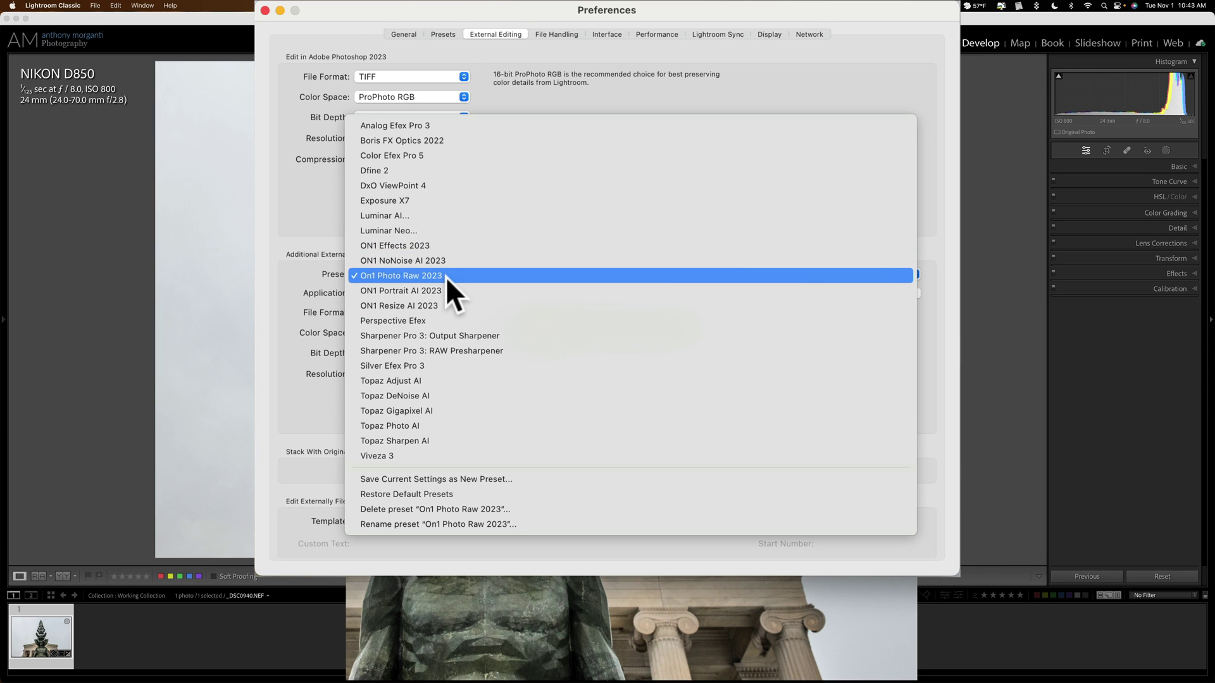
click(309, 225)
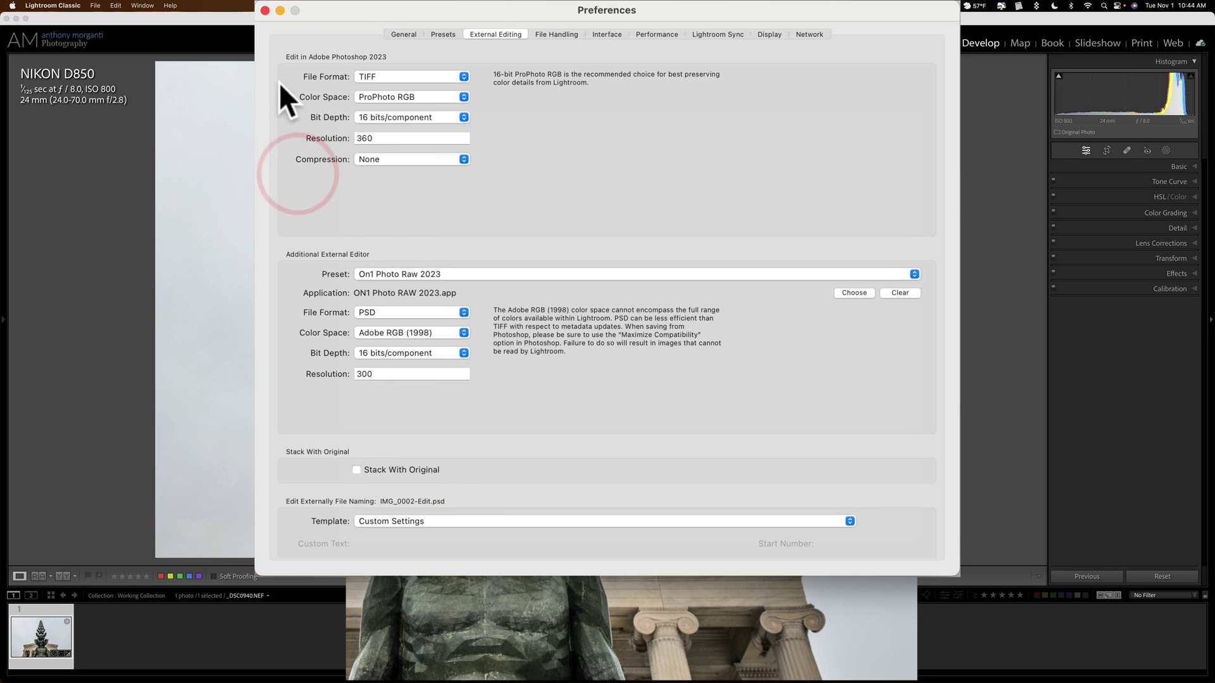
- Close the Preferences window to return to the statue photo in Develop
click(265, 10)
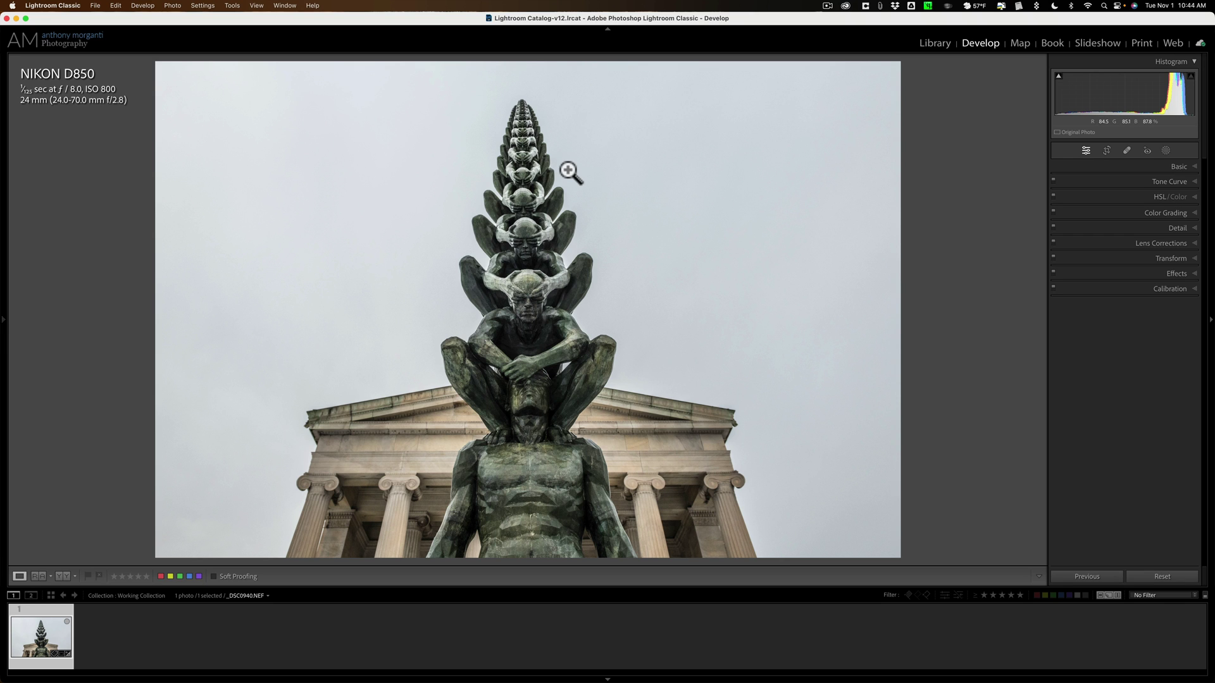
- Edit a copy of the statue photo with Lightroom adjustments in ON1 Photo RAW 2023
right_click(585, 53)
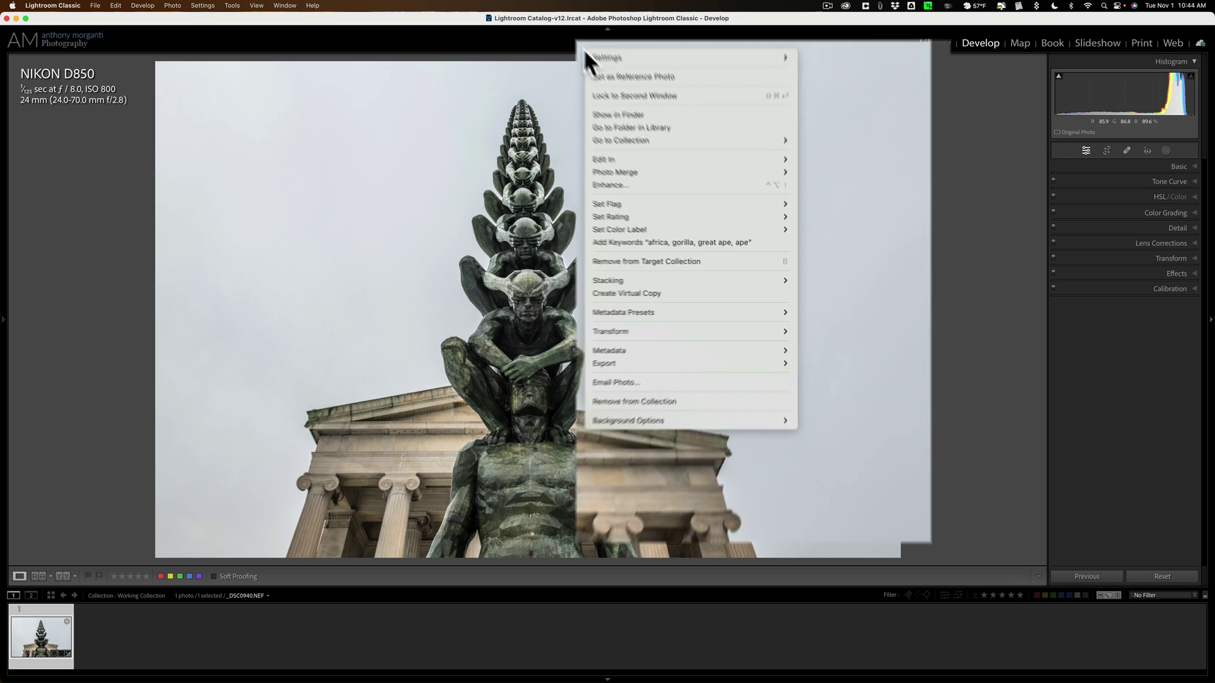
mouse_move(598, 158)
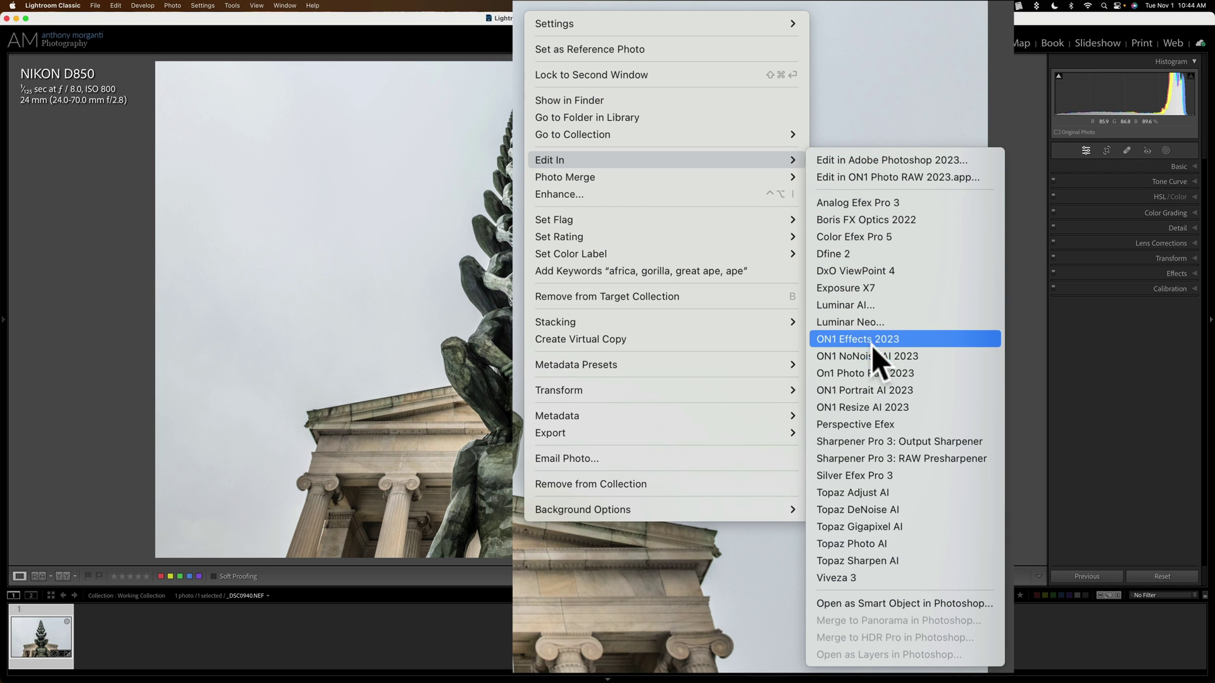
click(930, 372)
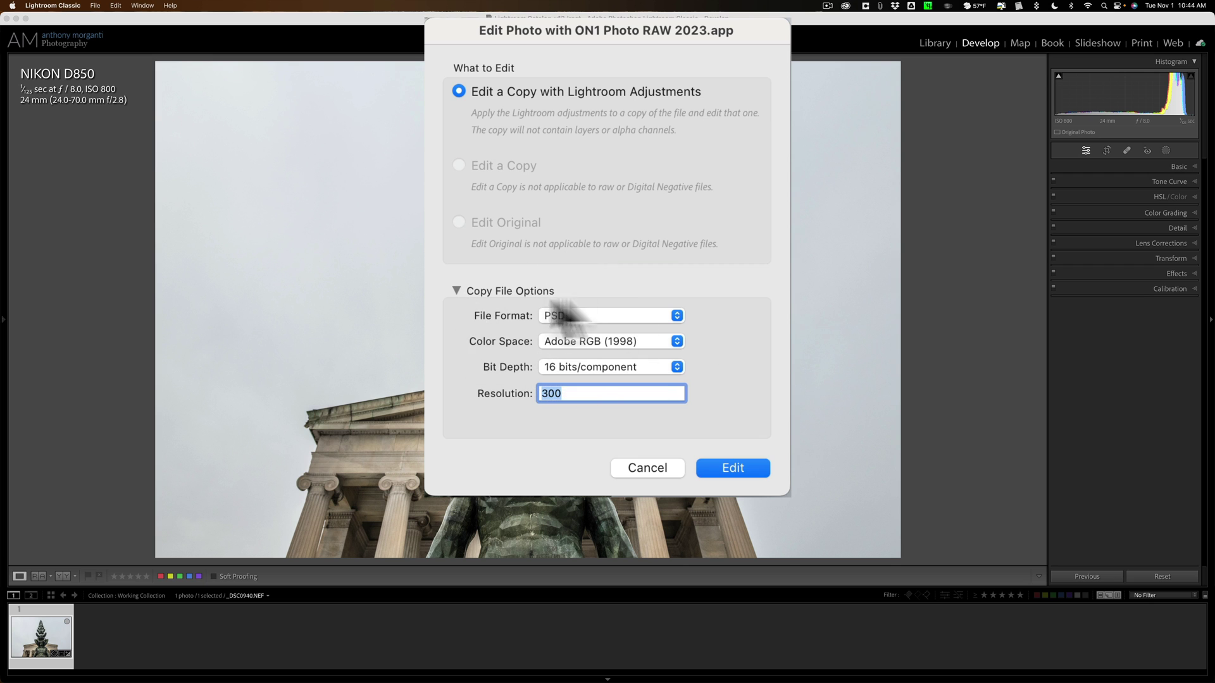
click(732, 468)
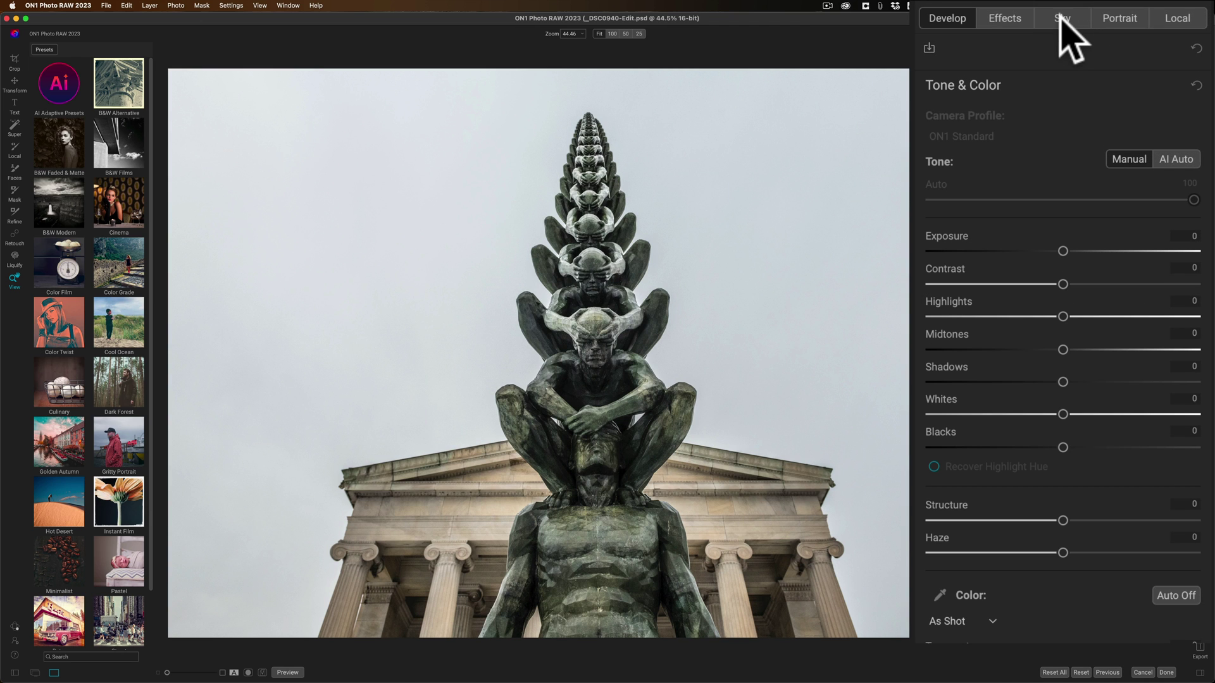
- Pick Clouds 002 in Sky Swap AI on the Sky tab for a blue cloudy sky
click(1061, 18)
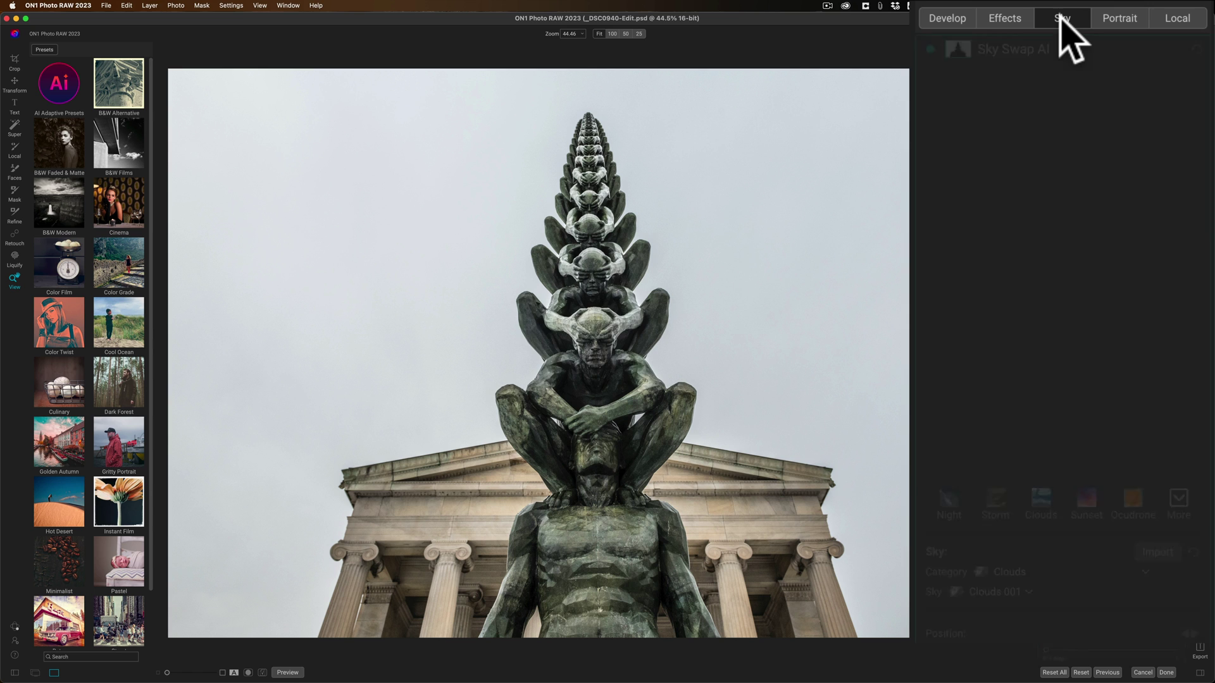
click(1009, 181)
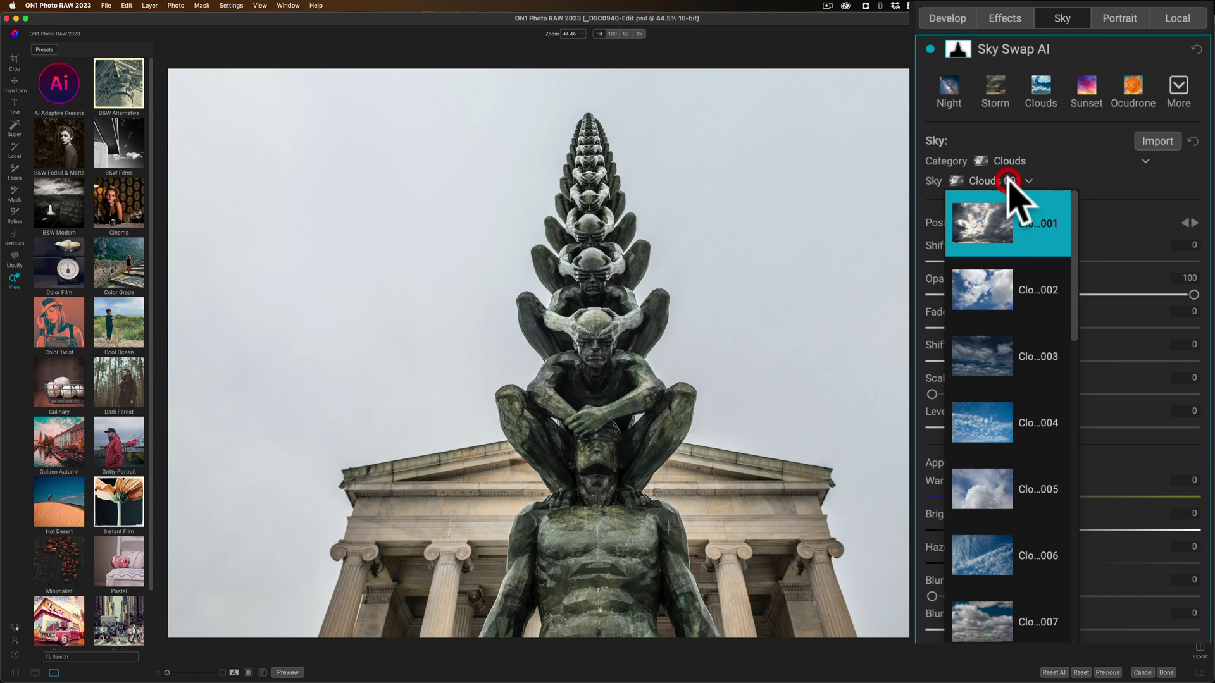
click(995, 286)
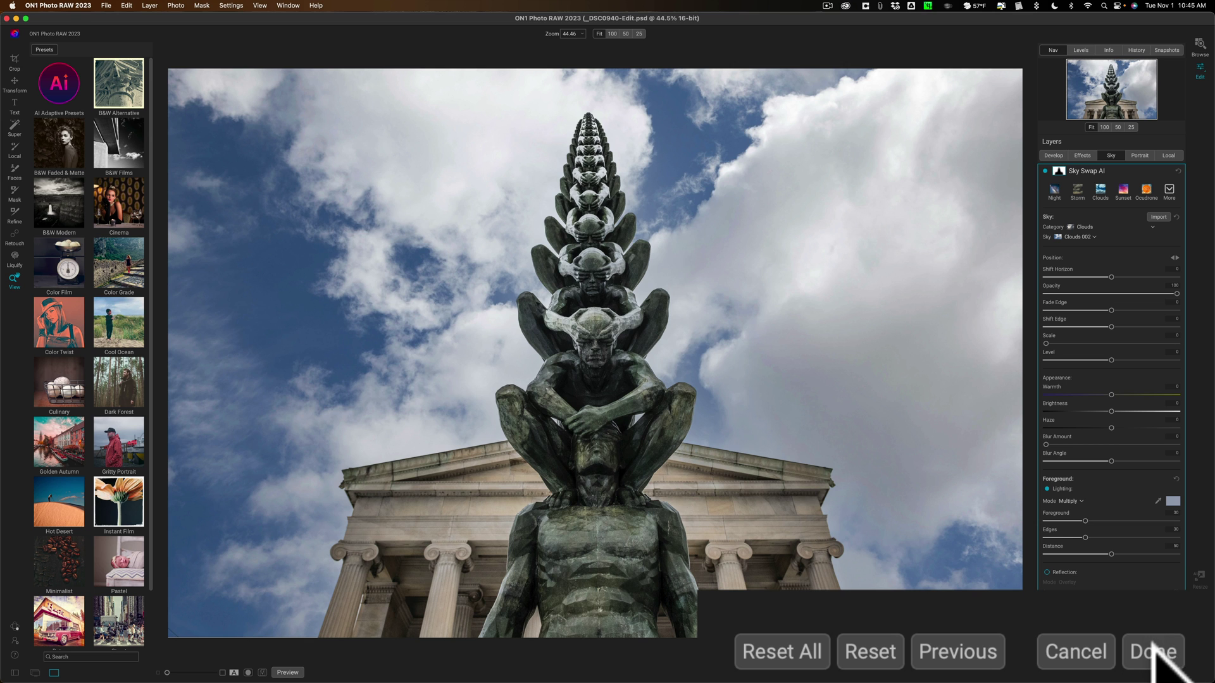
- Finish editing and save the photo as _DSC0940-Edit.psd in the 2018-03-06 folder
click(1166, 672)
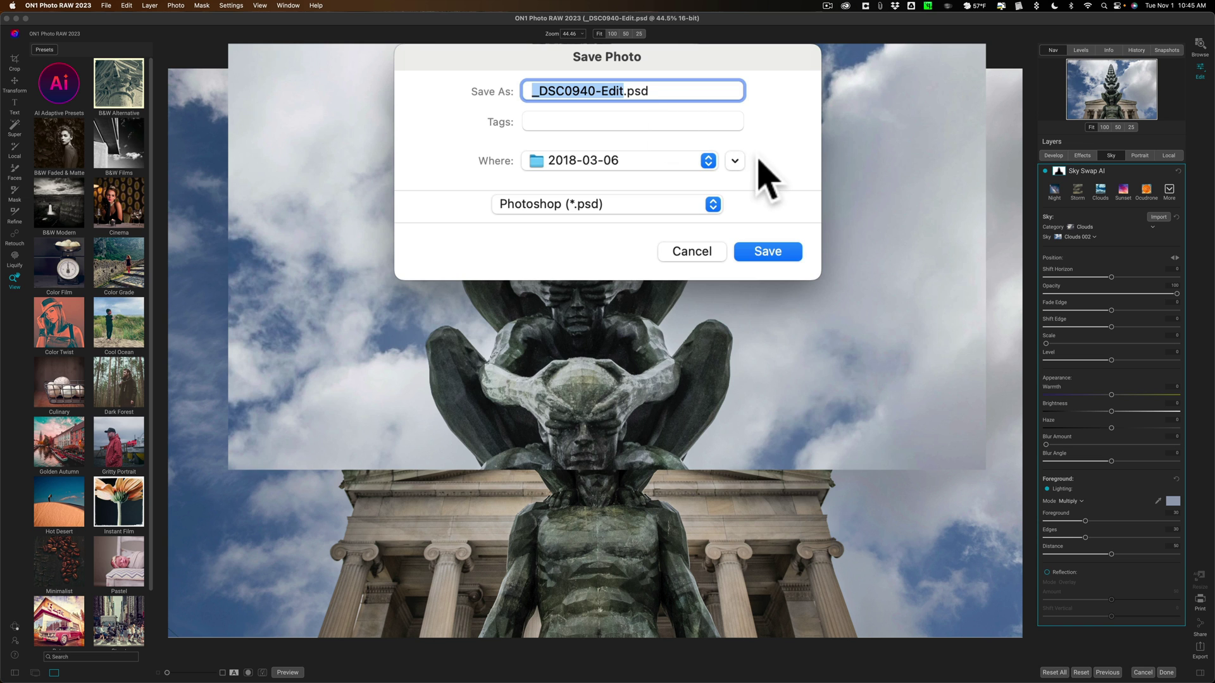
click(735, 161)
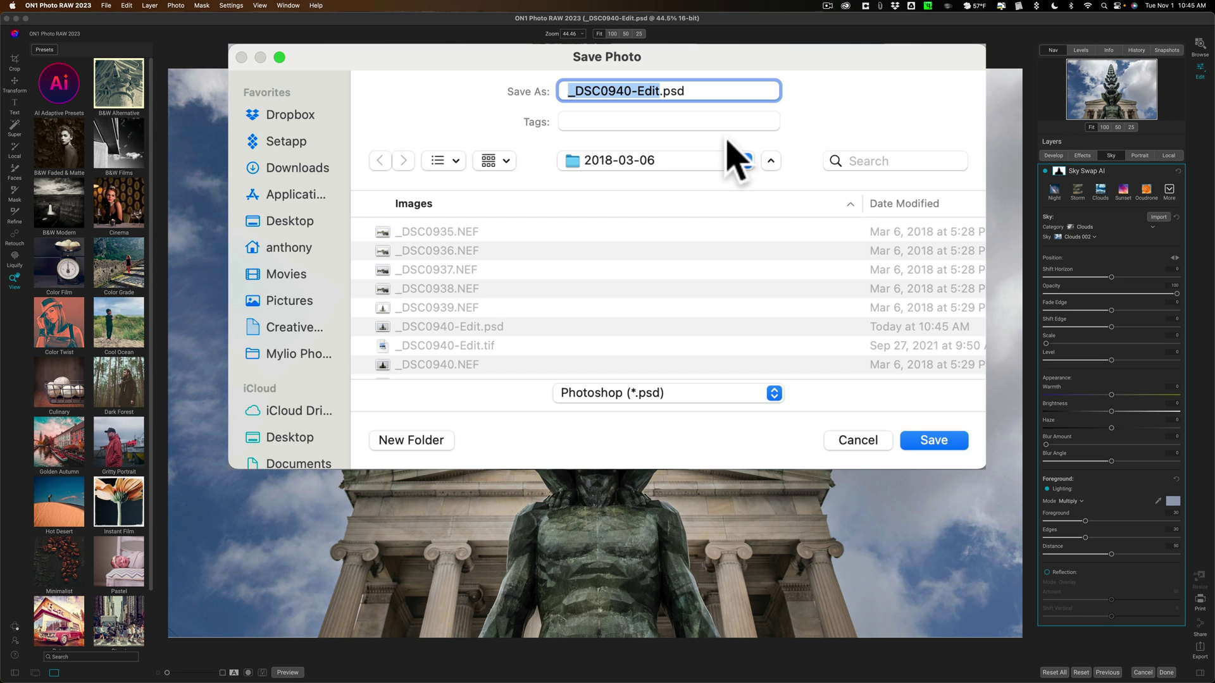
click(770, 162)
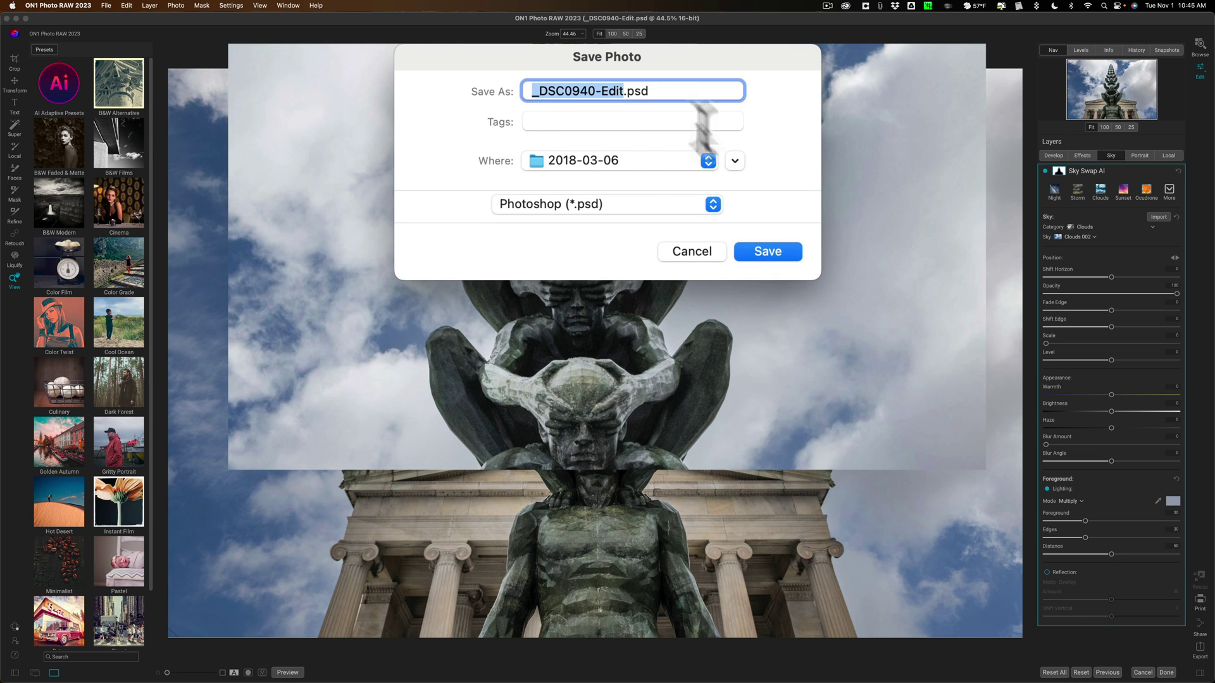
click(767, 253)
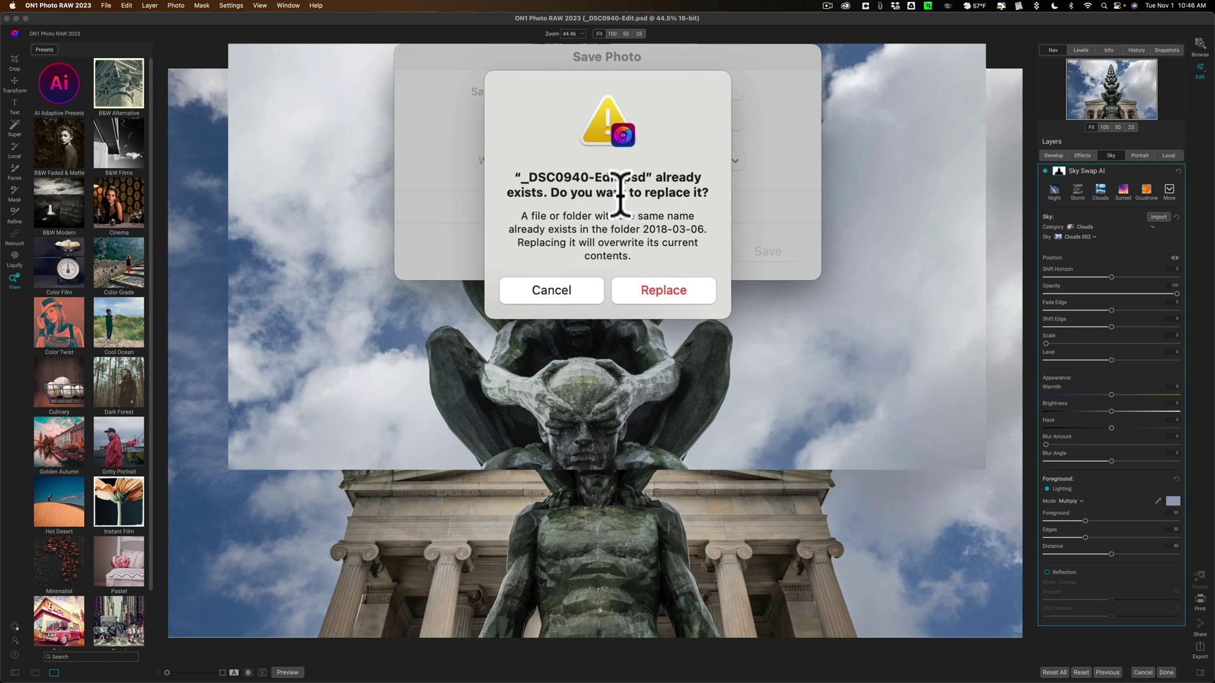
- Confirm replacing the existing _DSC0940-Edit.psd, then quit ON1 Photo RAW 2023
click(663, 292)
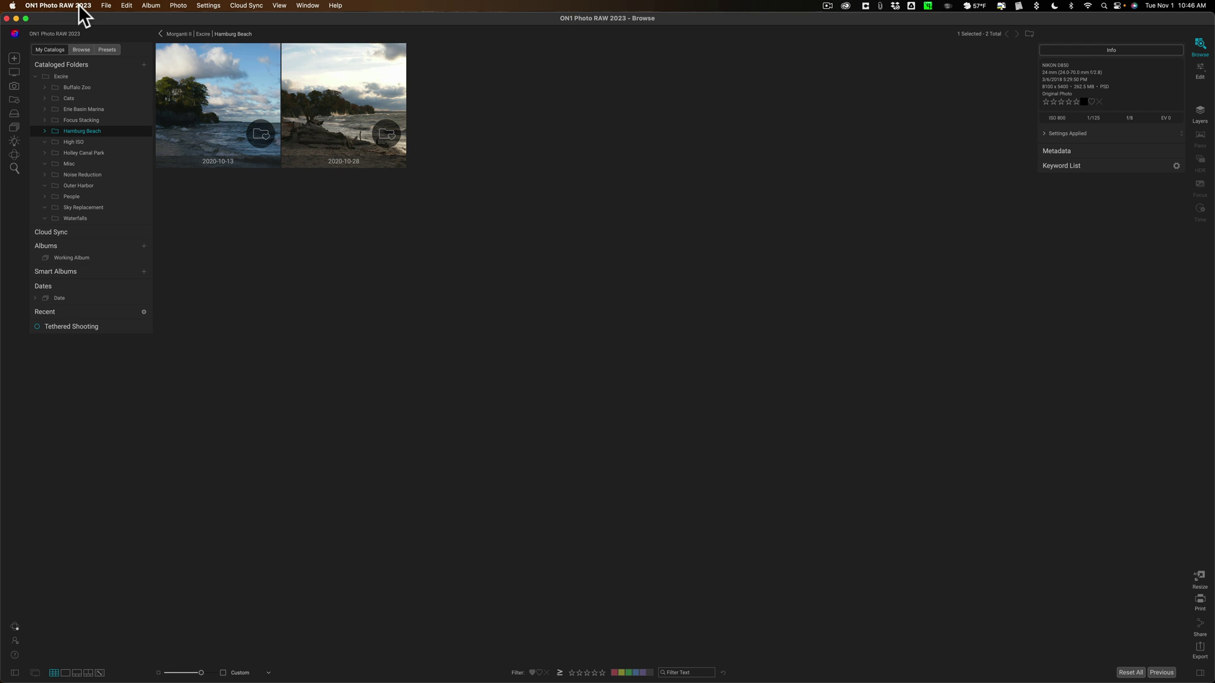
click(79, 5)
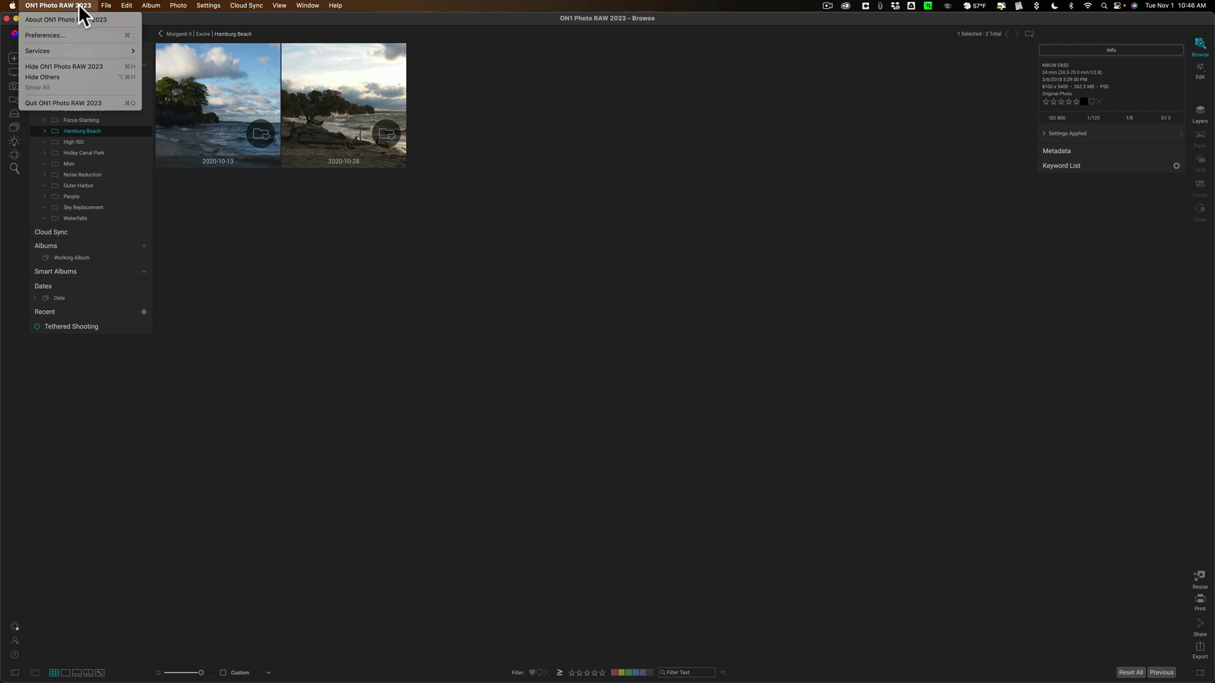
click(79, 102)
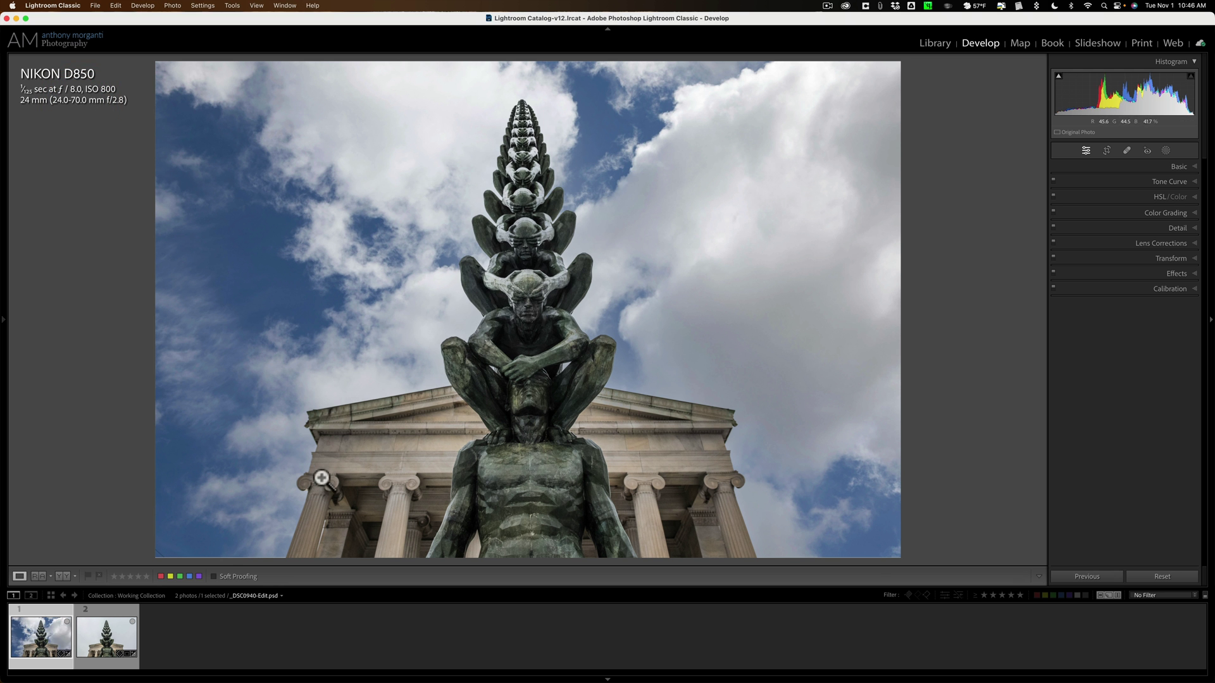
click(95, 632)
click(56, 634)
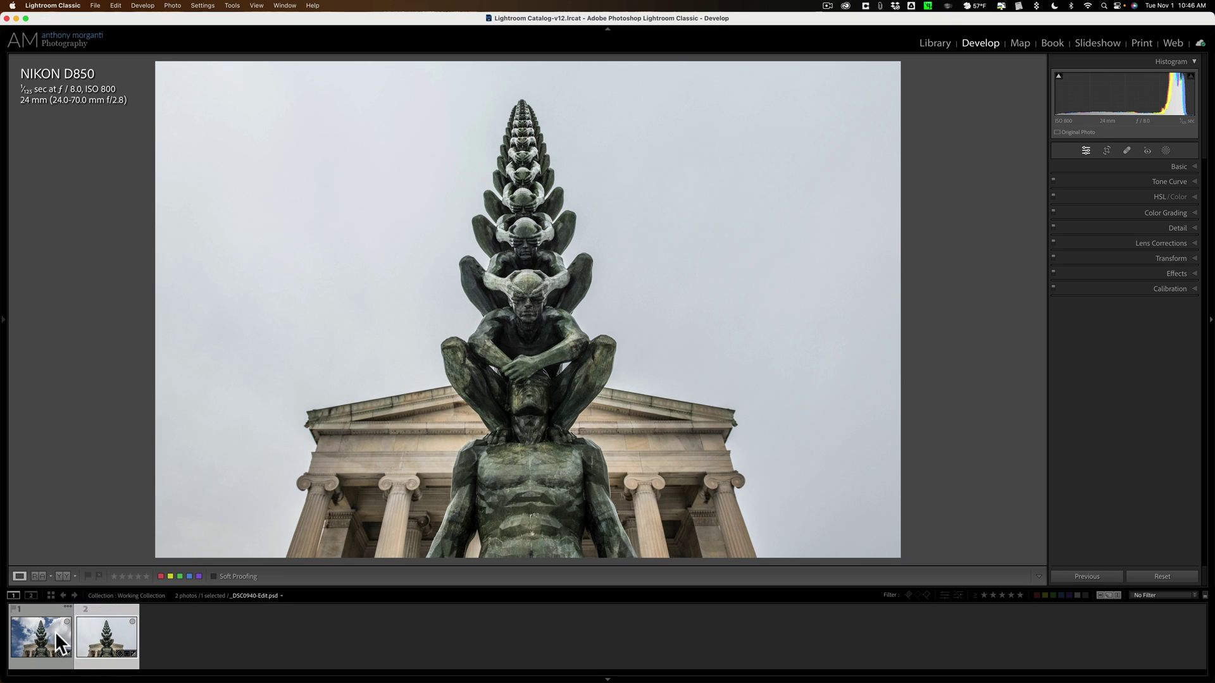